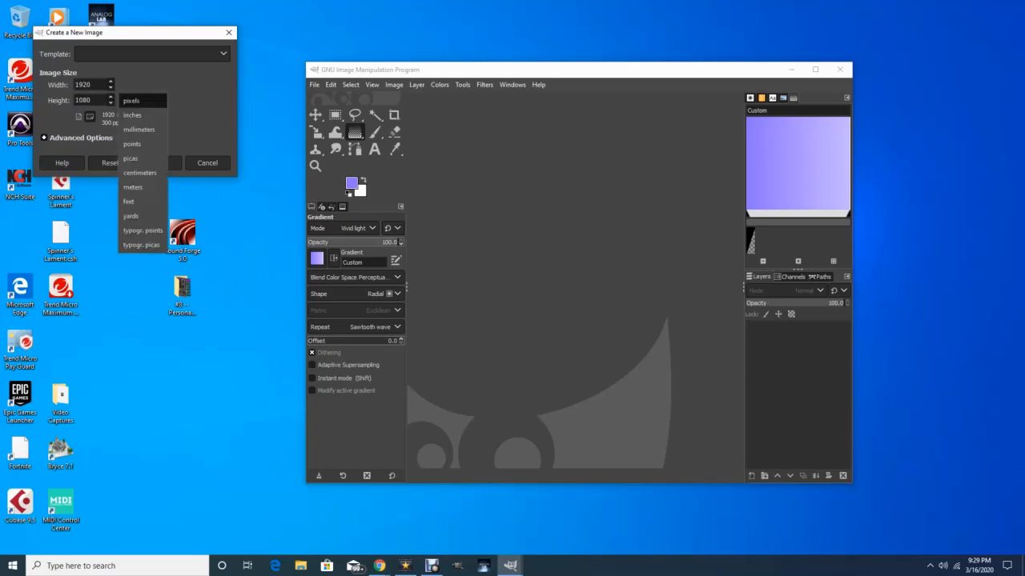
- Create a new blank image 8.5 inches wide and 11 inches high
left_click(136, 126)
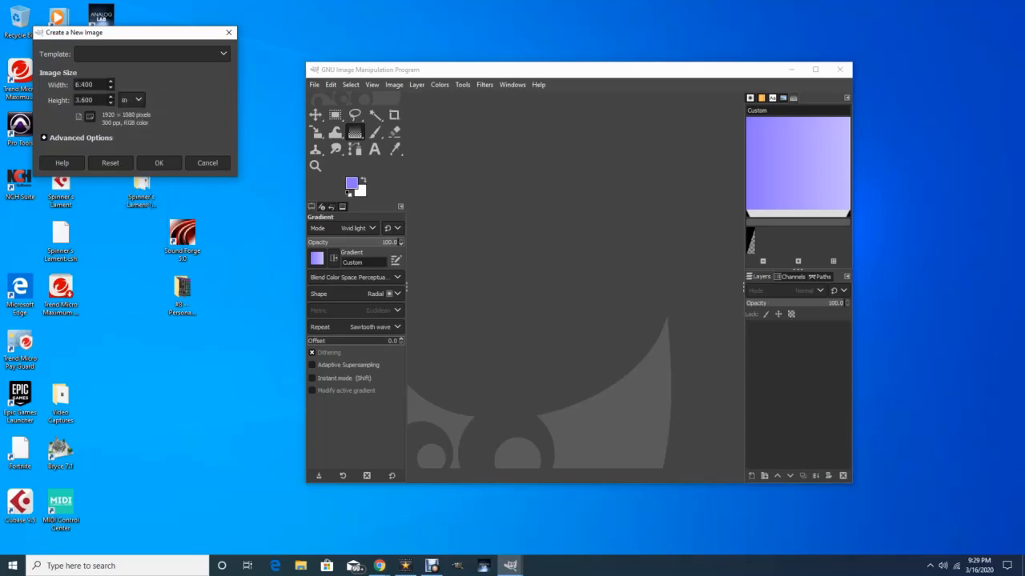
key("ctrl+a")
type("8.5")
key("Tab")
type("11")
key("Return")
- Import Jer Cover Art 5 from the Personal Magazine Cover folder as a layer in the blank page, keeping its embedded color profile
double_click(183, 290)
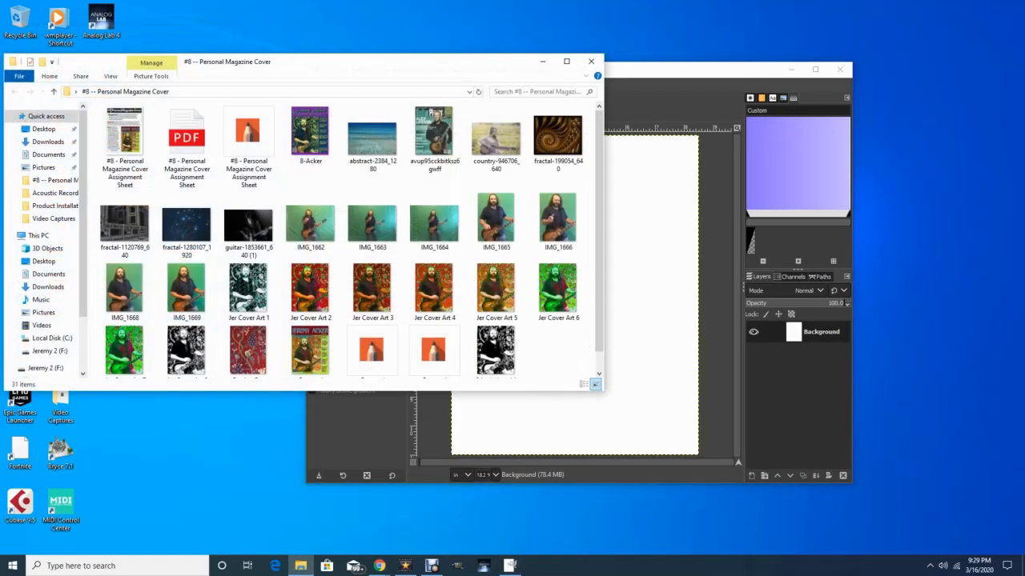
left_click_drag(437, 62, 207, 66)
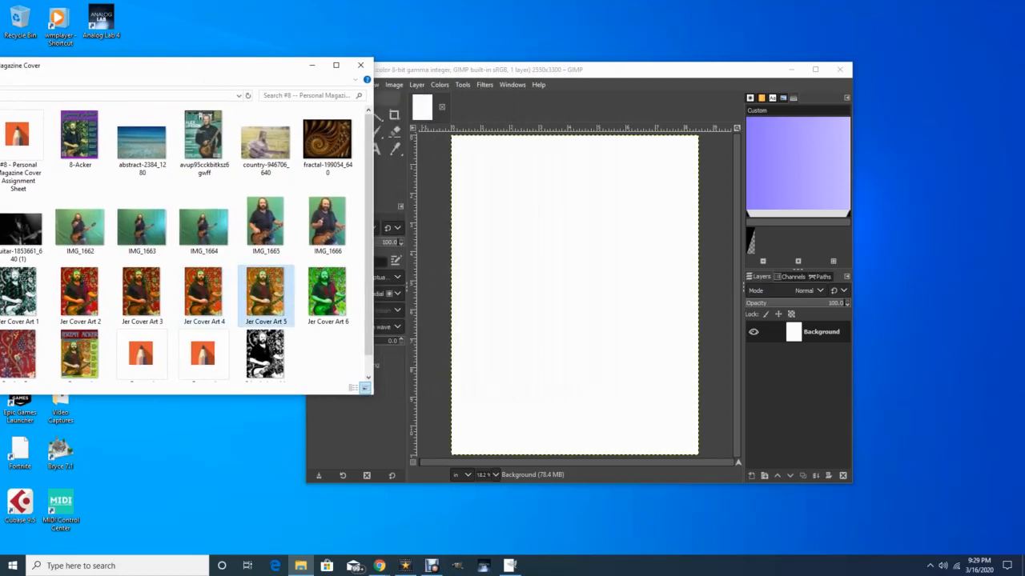
left_click_drag(266, 295, 543, 314)
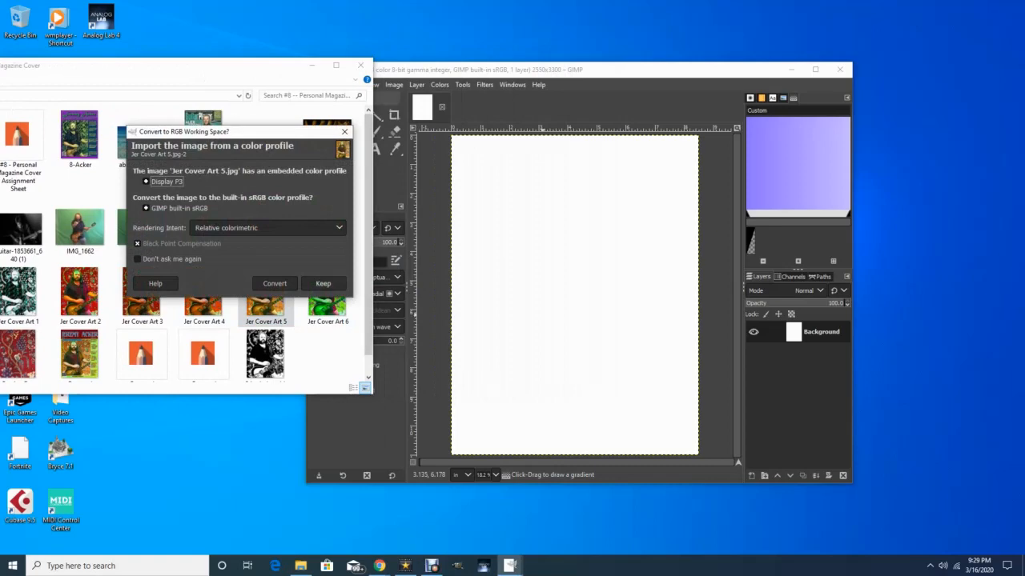
left_click(322, 284)
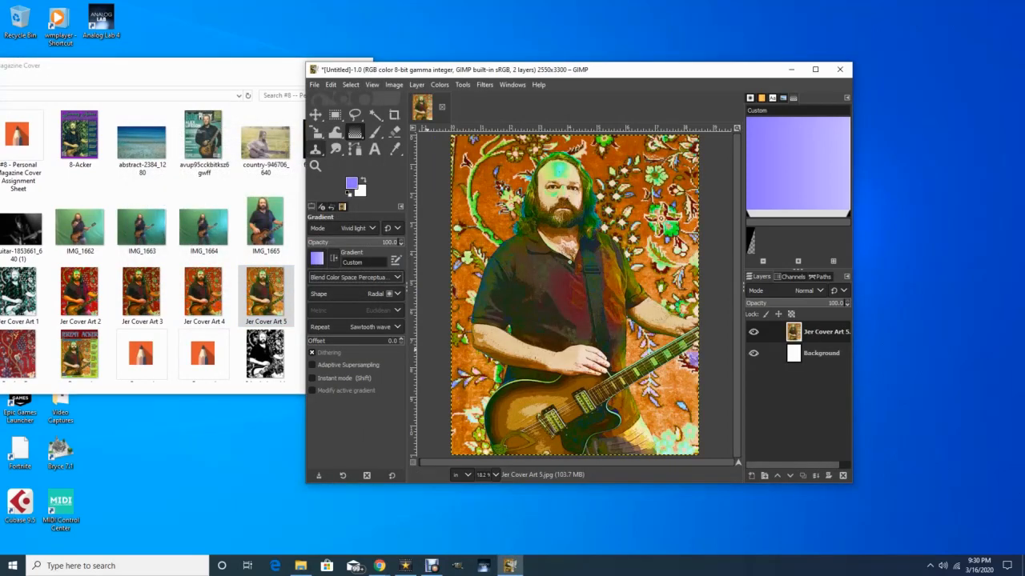
- Scale the artwork layer down proportionally to about 6.26 by 8.1 inches
left_click(315, 132)
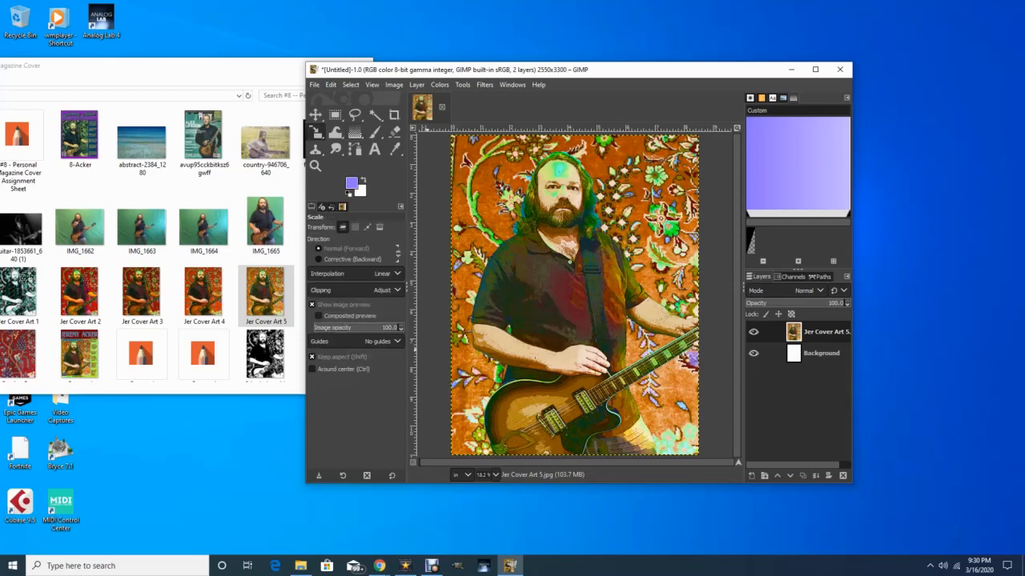
left_click(628, 417)
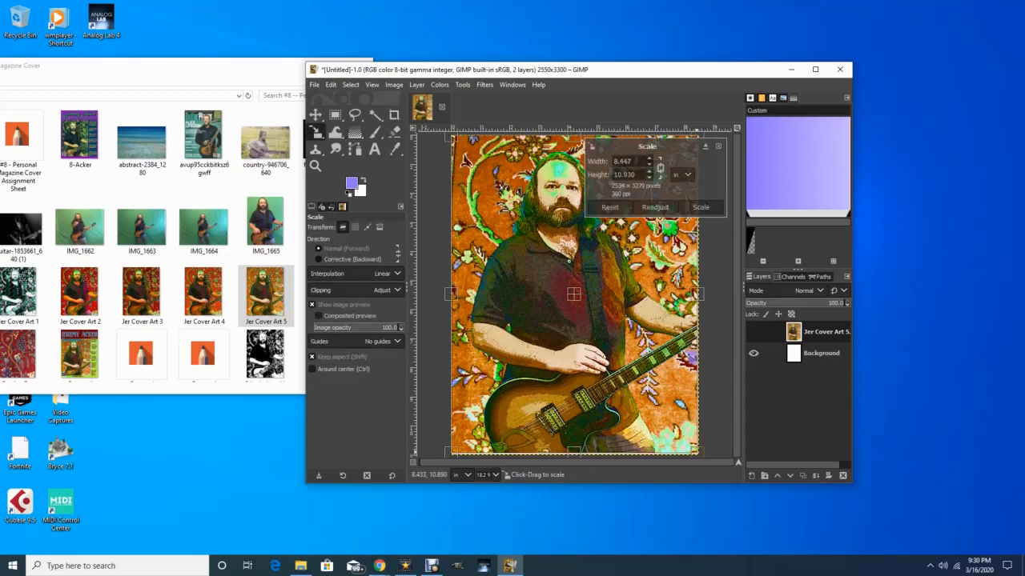
left_click_drag(698, 454, 634, 371)
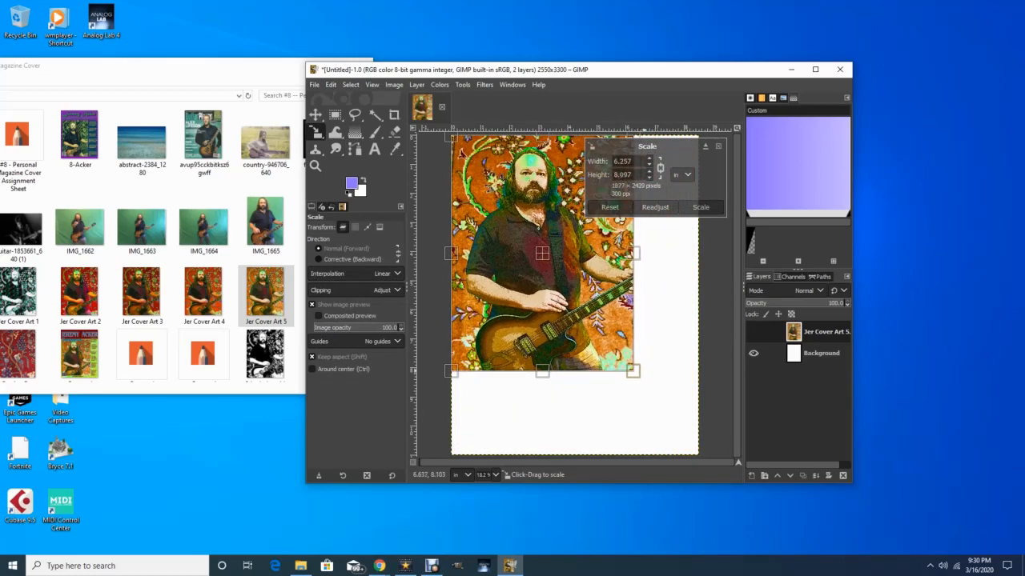
key("Return")
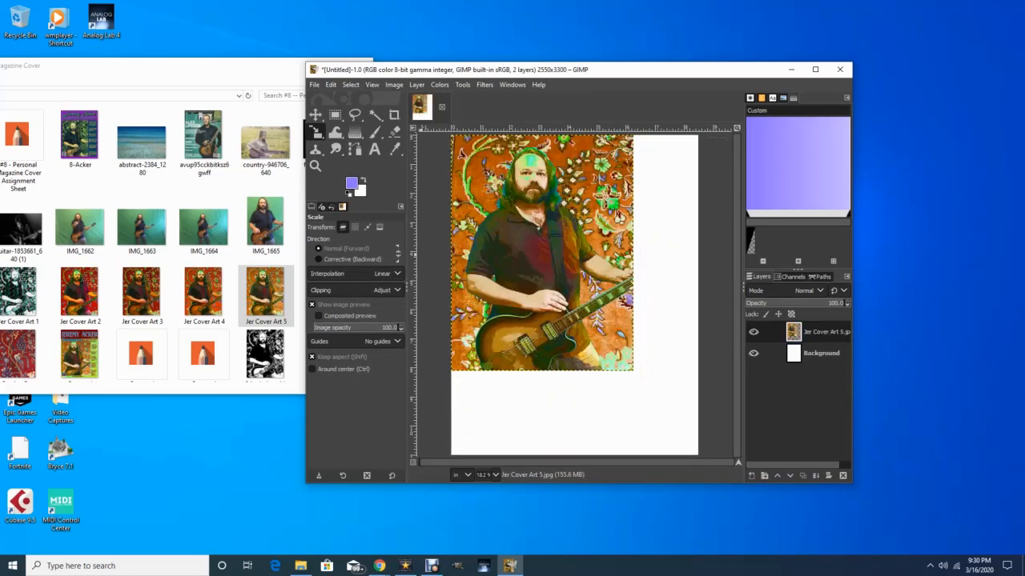
- Move the artwork layer down about 2.88 inches so it sits in the page's lower-left corner
key("m")
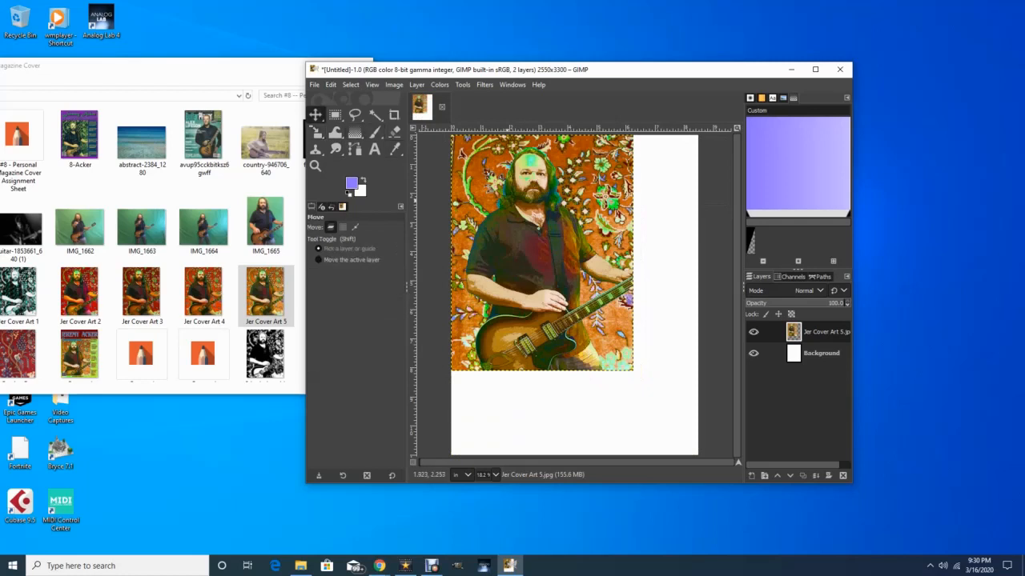
left_click_drag(517, 210, 514, 293)
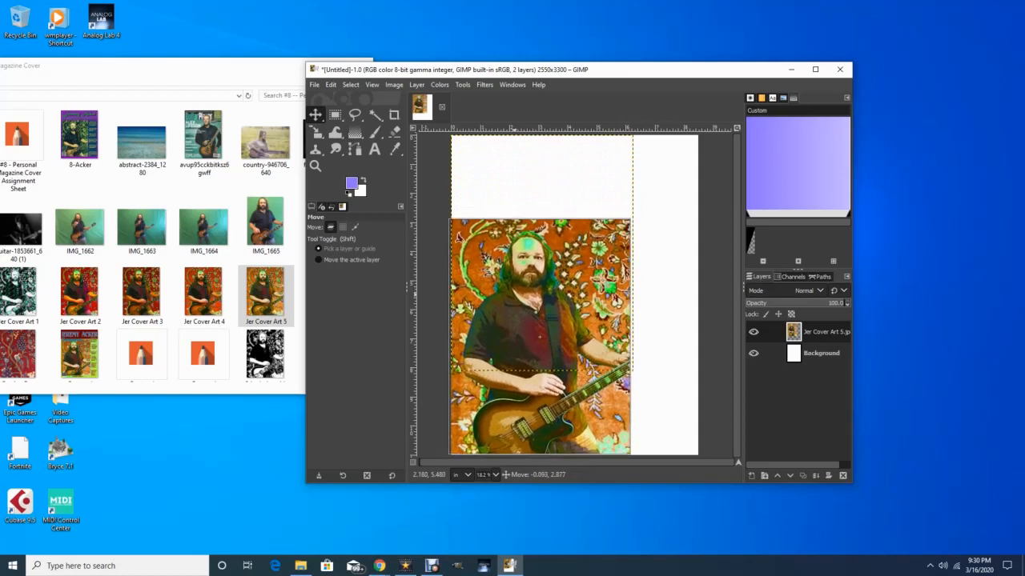
left_click_drag(539, 336, 540, 335)
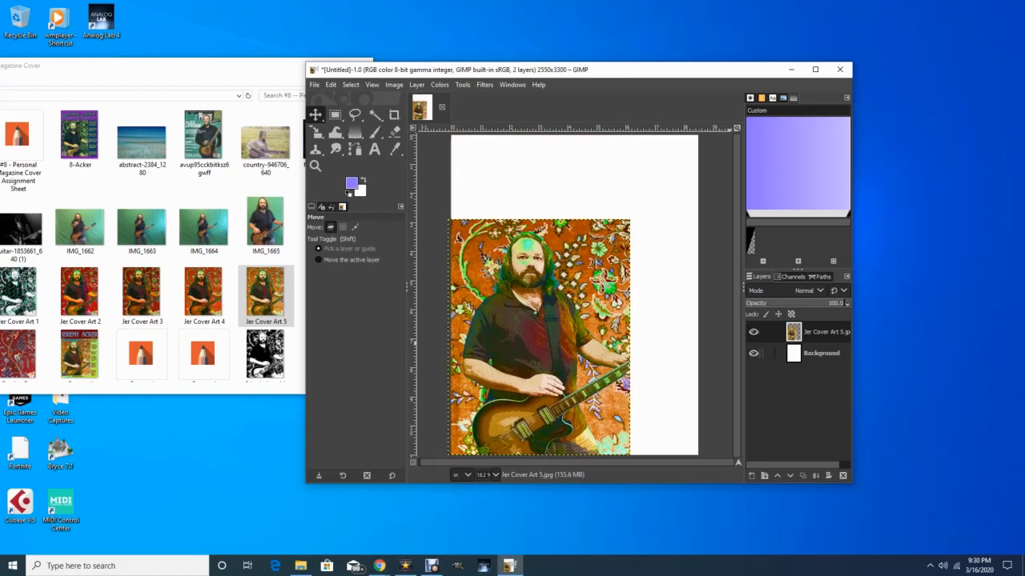
- Sample a bright green from the flowers in the artwork layer as the foreground color
left_click(821, 353)
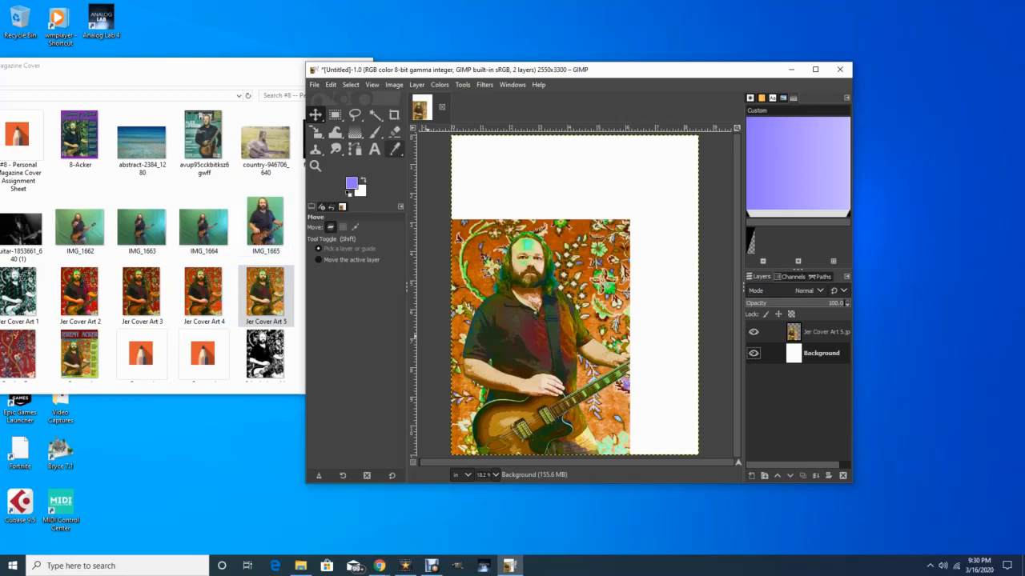
key("o")
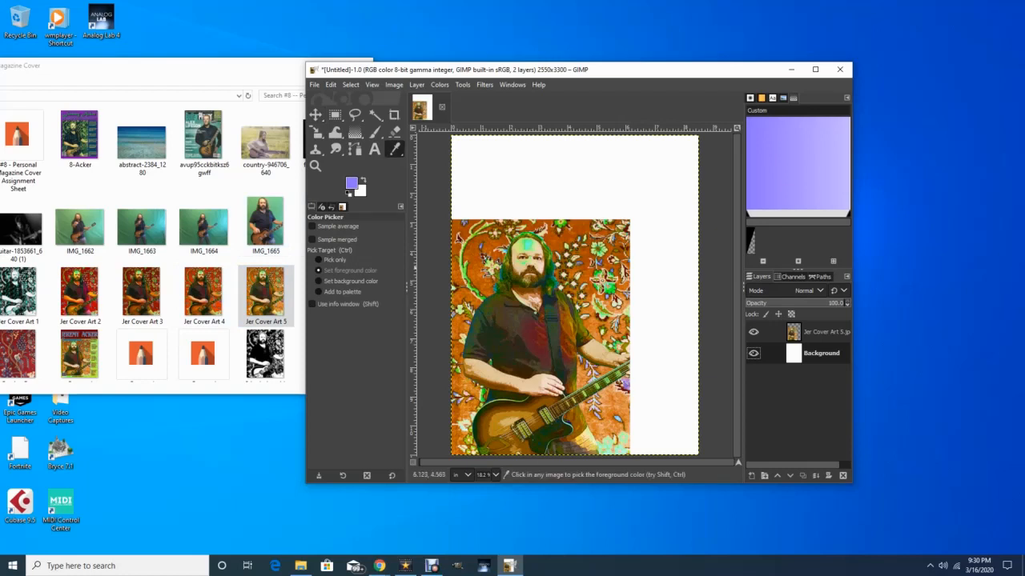
left_click(769, 332)
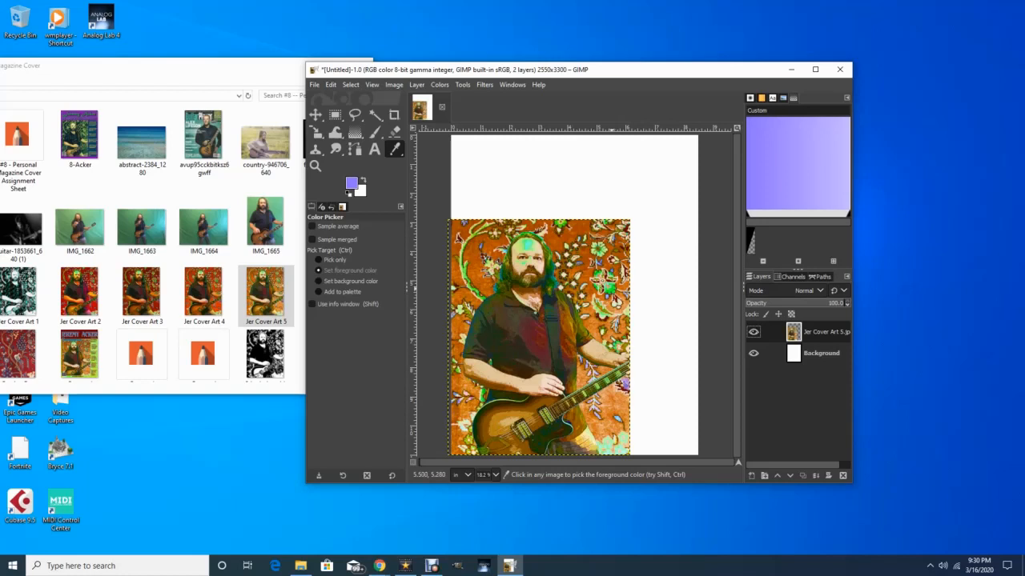
left_click(611, 288)
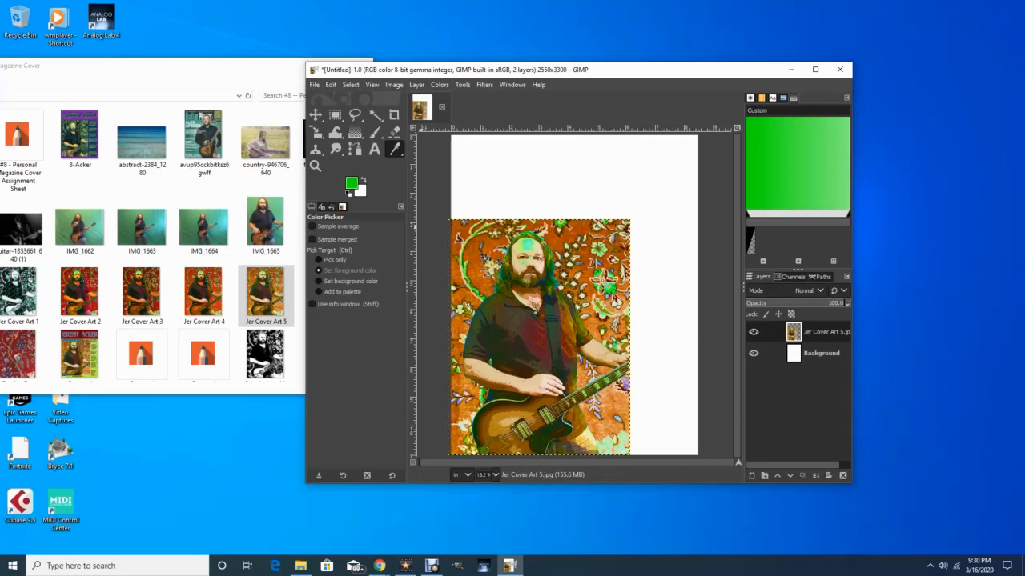
- Bucket-fill the Background layer with the sampled green and add a 2550 by 3300 px transparent layer above it
mouse_move(355, 132)
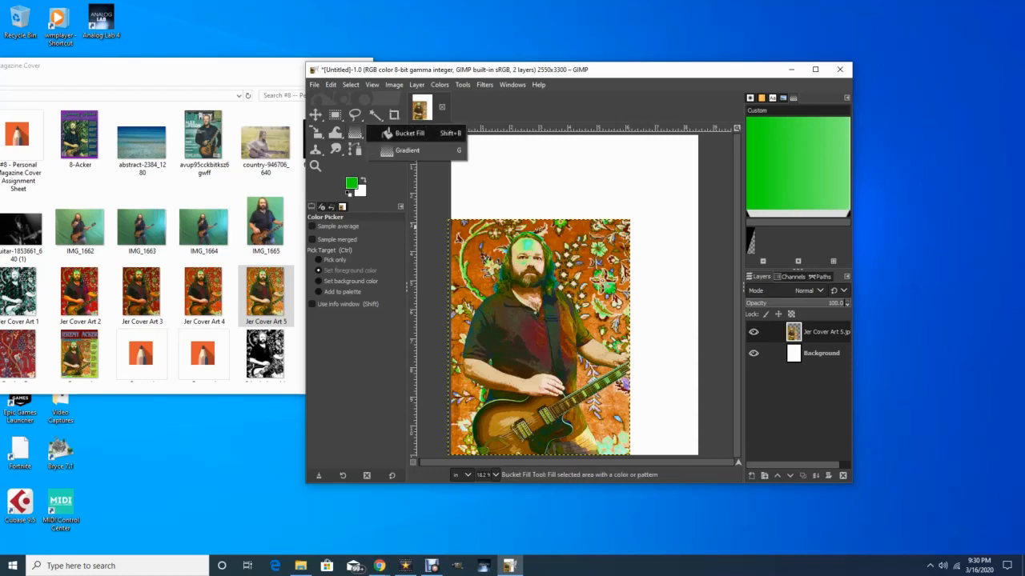
left_click(405, 133)
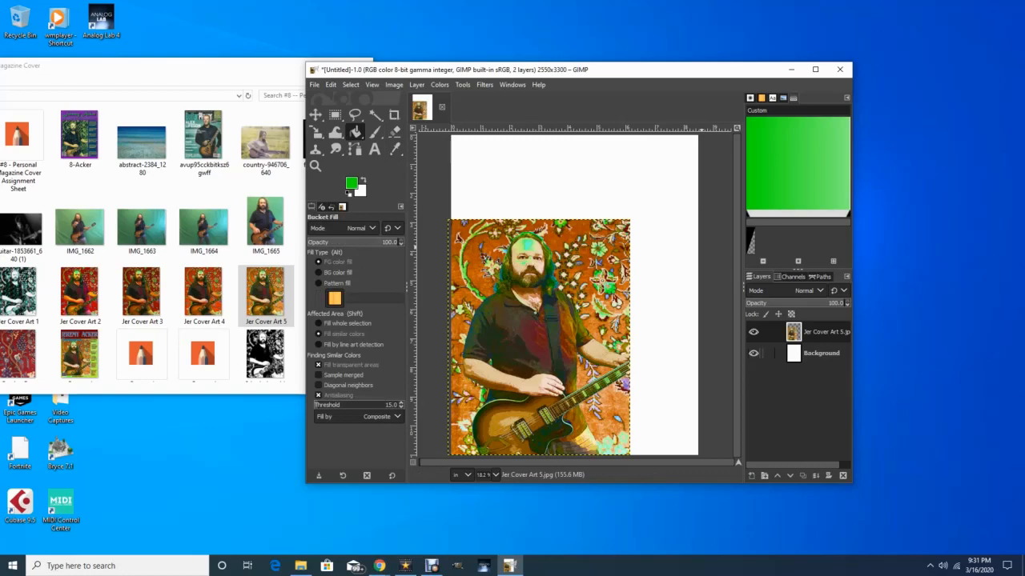
left_click(763, 353)
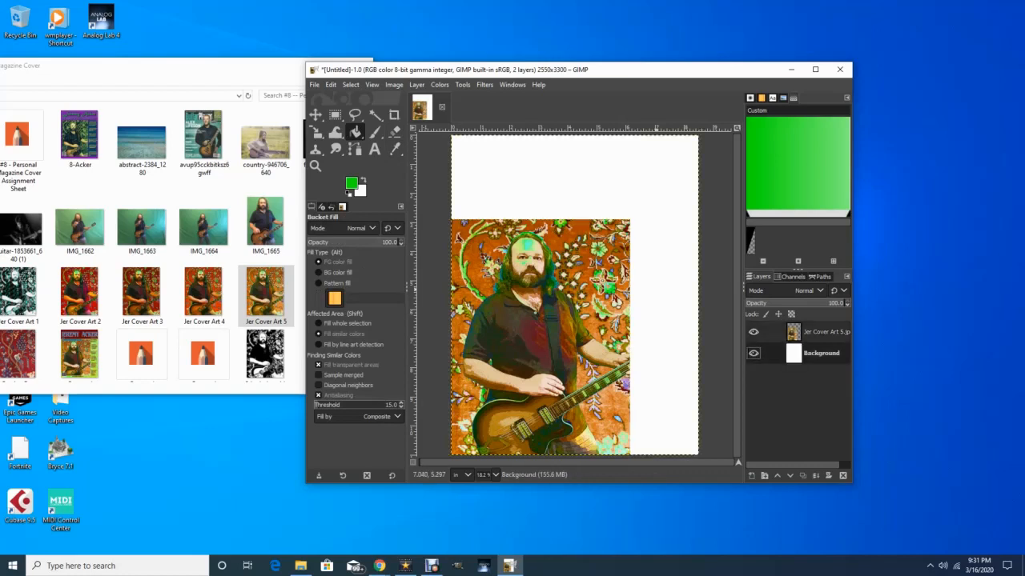
left_click(575, 295)
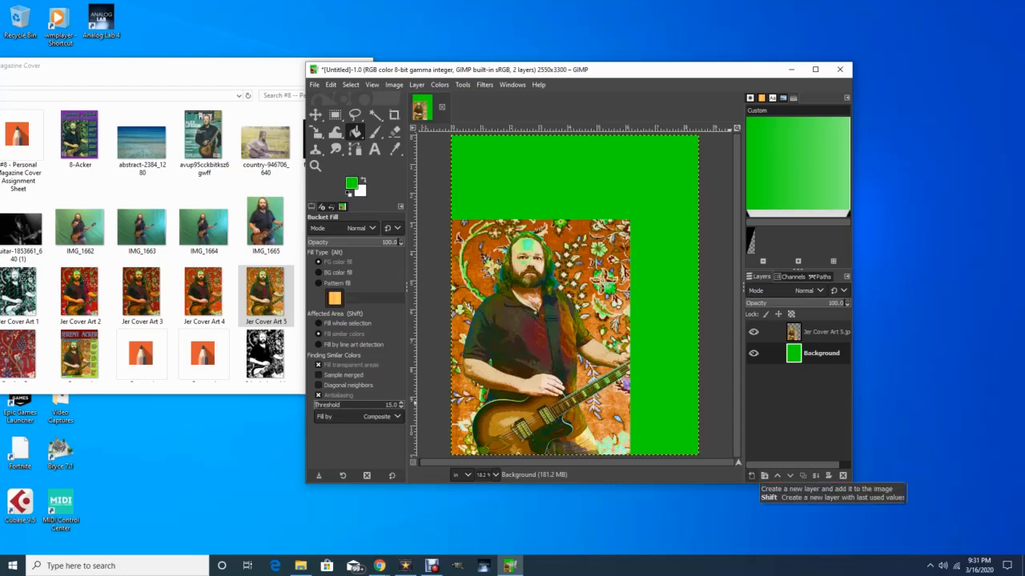
left_click(752, 475)
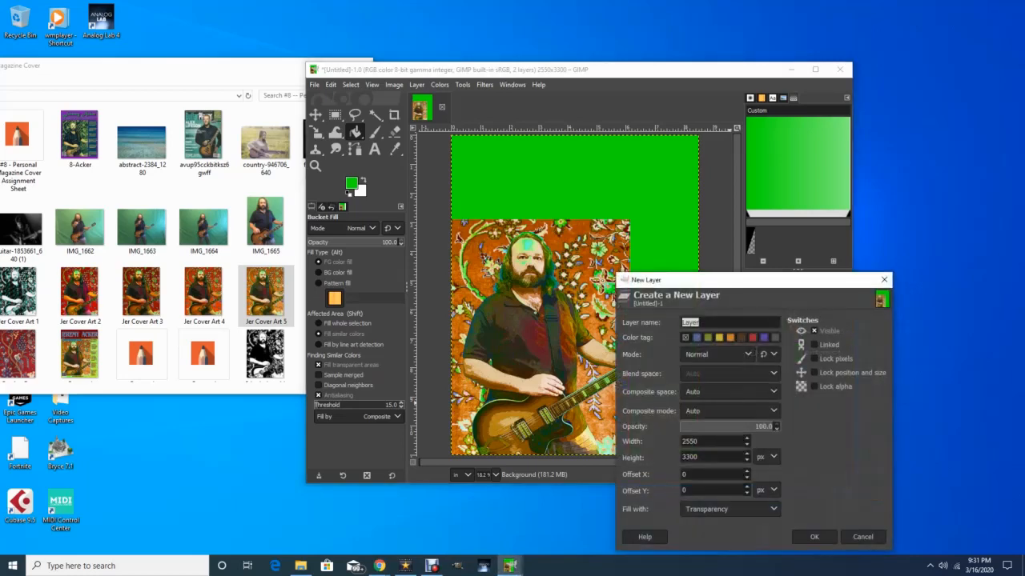
key("Return")
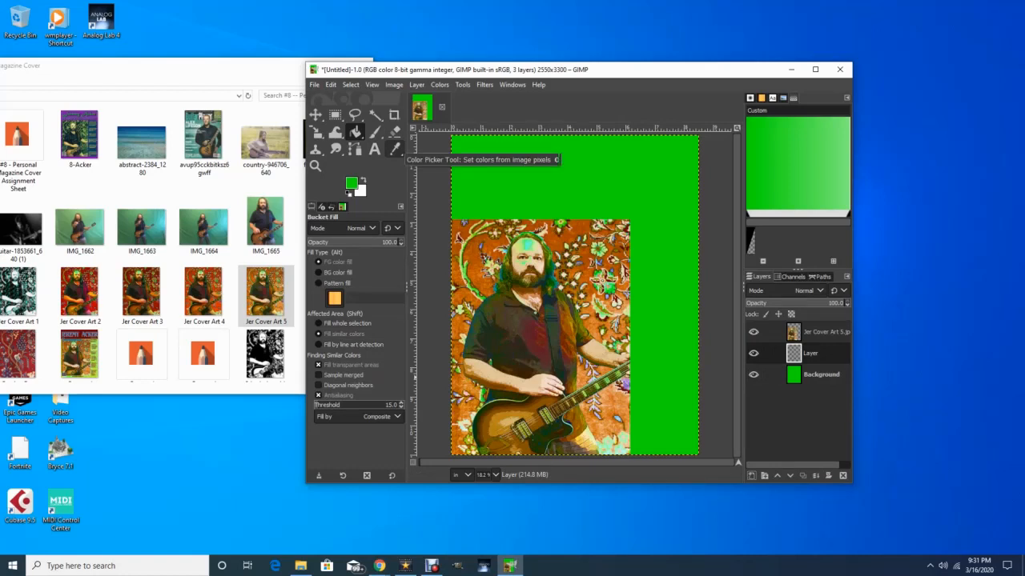
- Sample a light purple from the lower-right part of the artwork layer as the foreground color
left_click(395, 150)
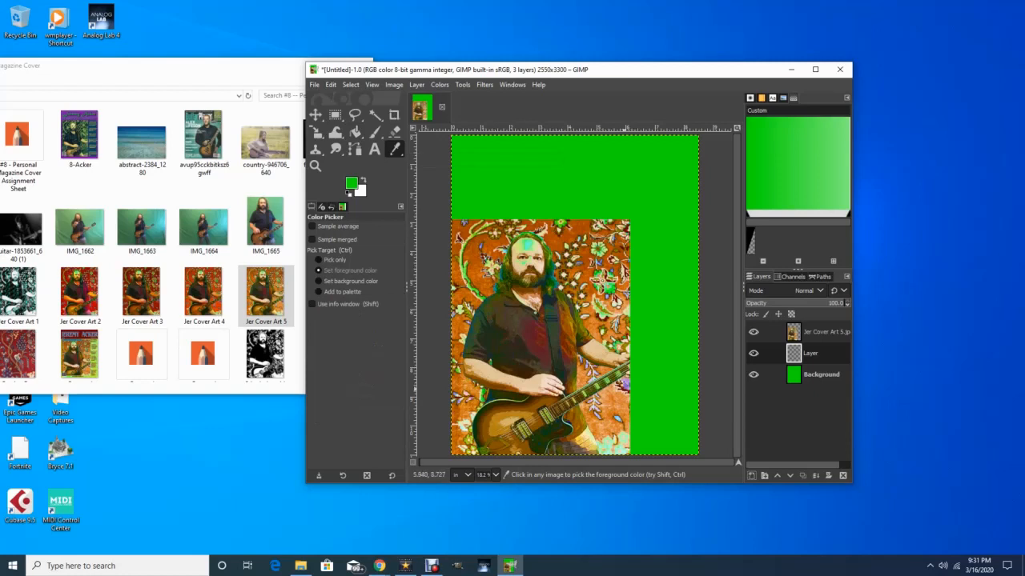
key("d")
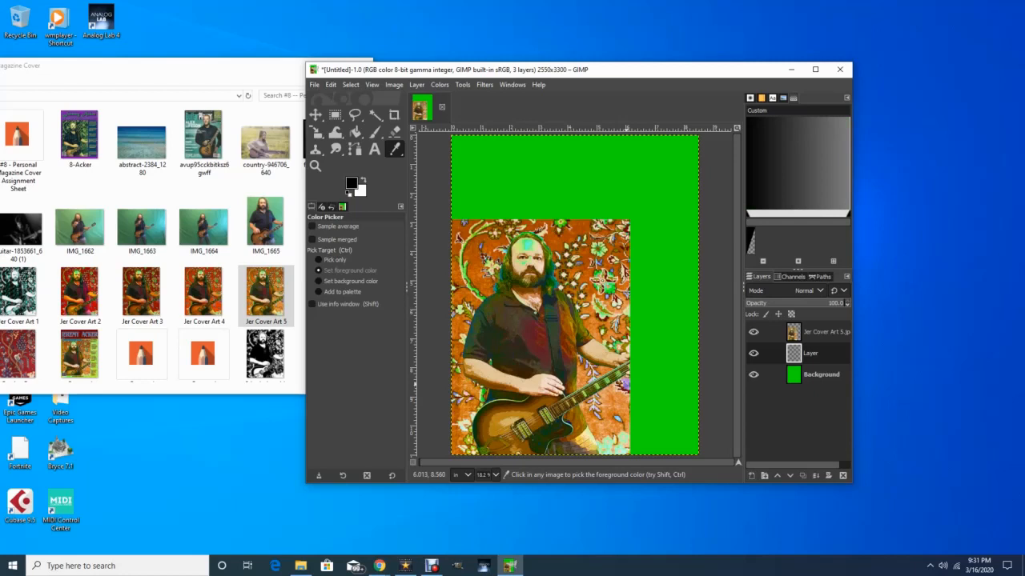
left_click(815, 332)
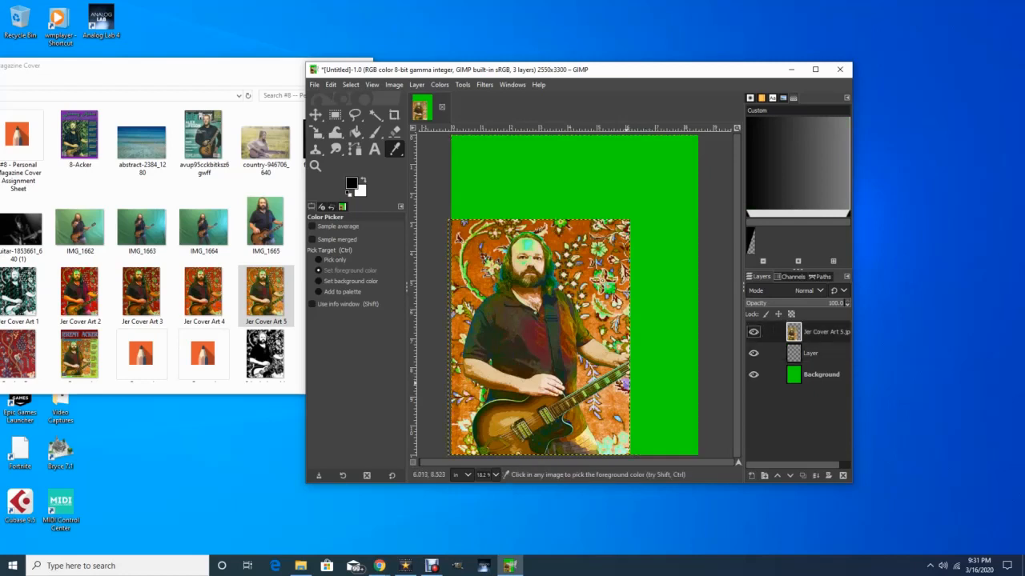
left_click(625, 386)
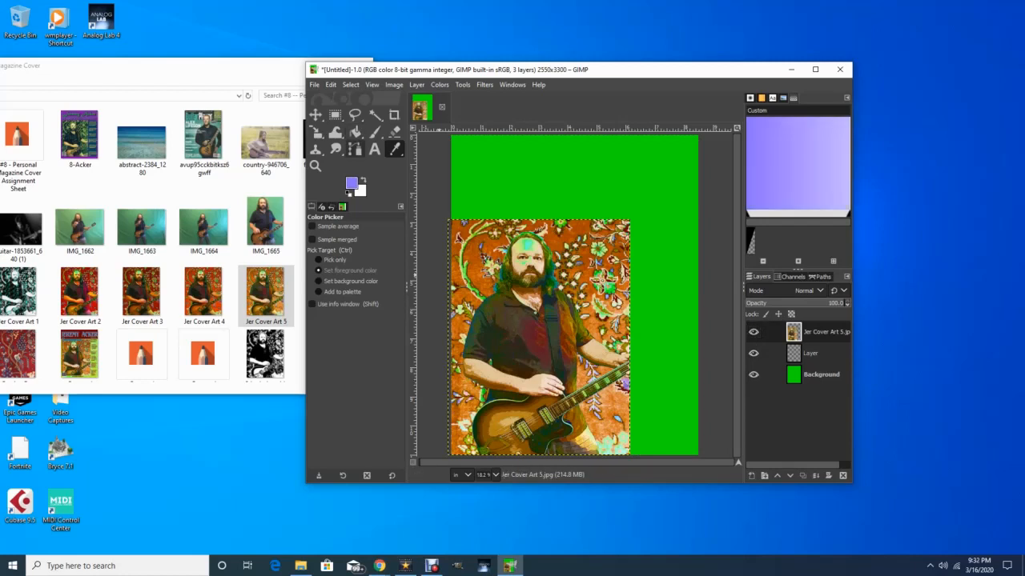
- Set up the Gradient tool with Triangular wave repeat and the Conical (asymmetric) shape
left_click(355, 132)
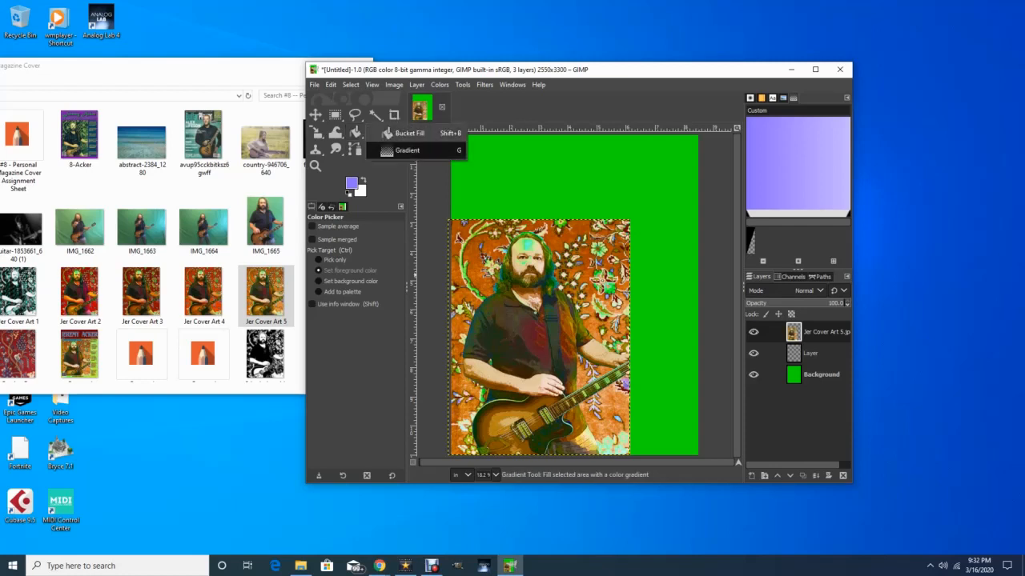
left_click(400, 151)
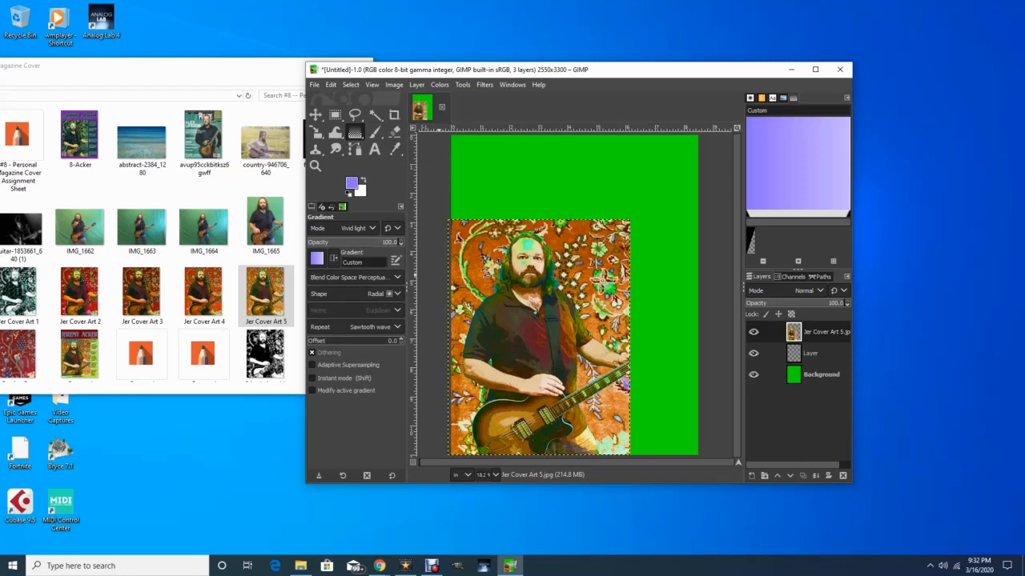
left_click(374, 327)
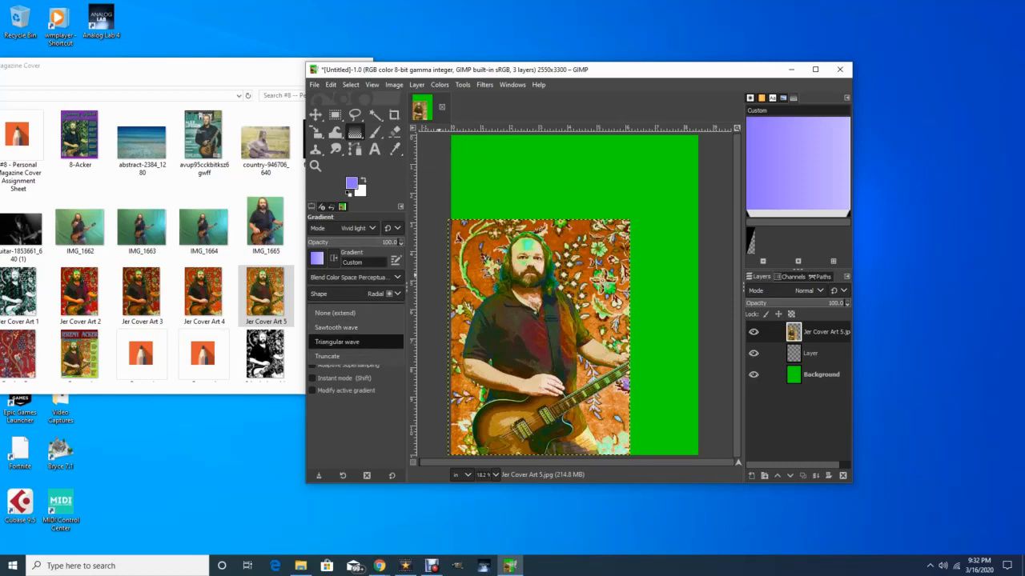
left_click(352, 342)
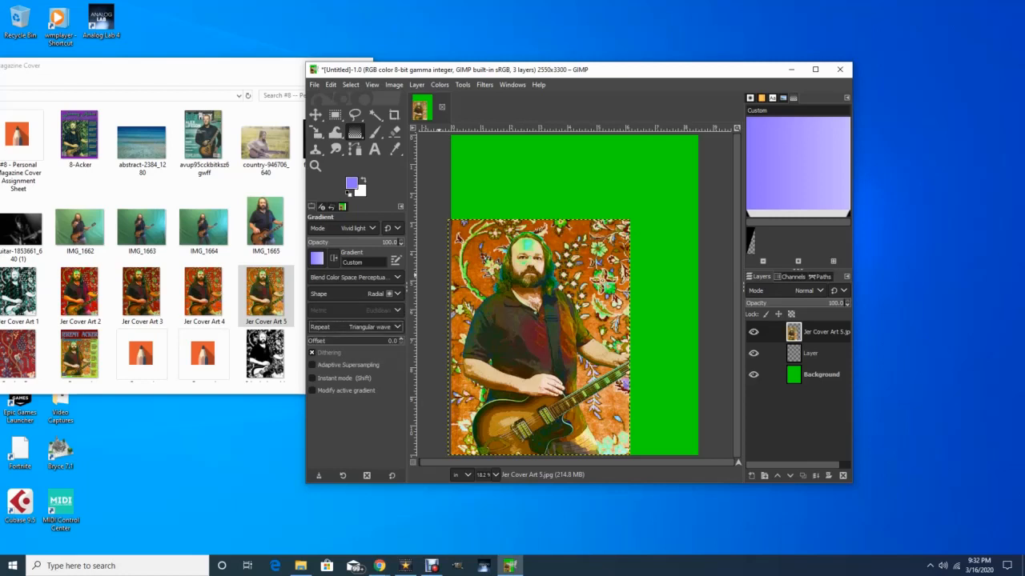
left_click(368, 294)
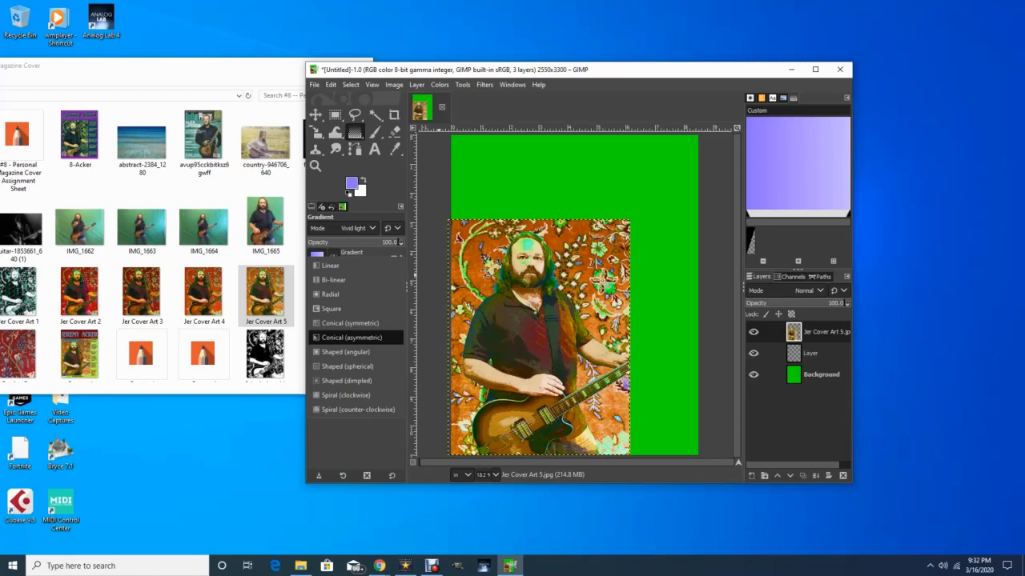
left_click(353, 337)
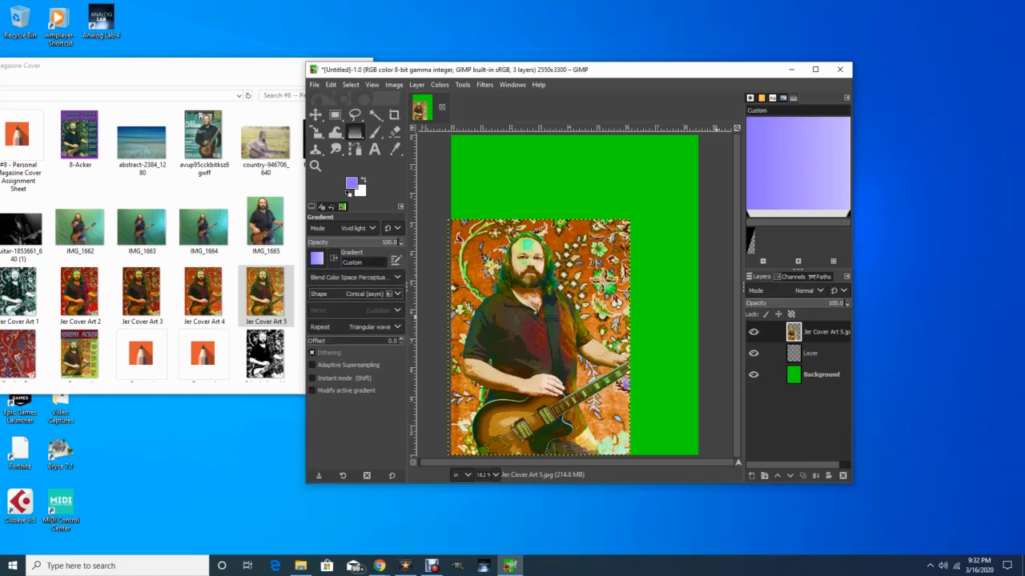
- Hide the artwork layer and draw the gradient on the transparent layer from the page's upper-right corner to its lower-left corner
left_click(753, 332)
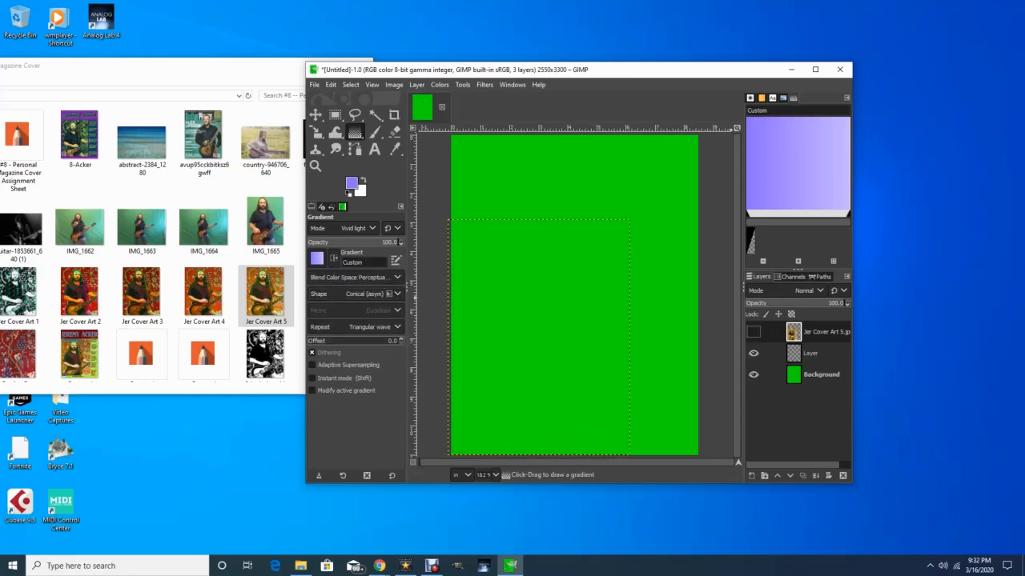
left_click(810, 353)
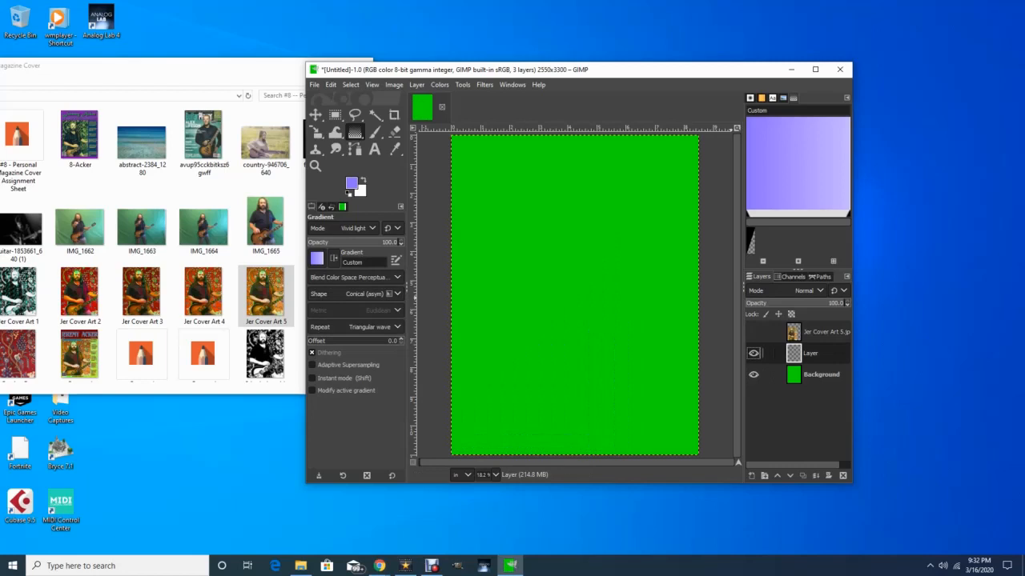
left_click_drag(690, 138, 458, 450)
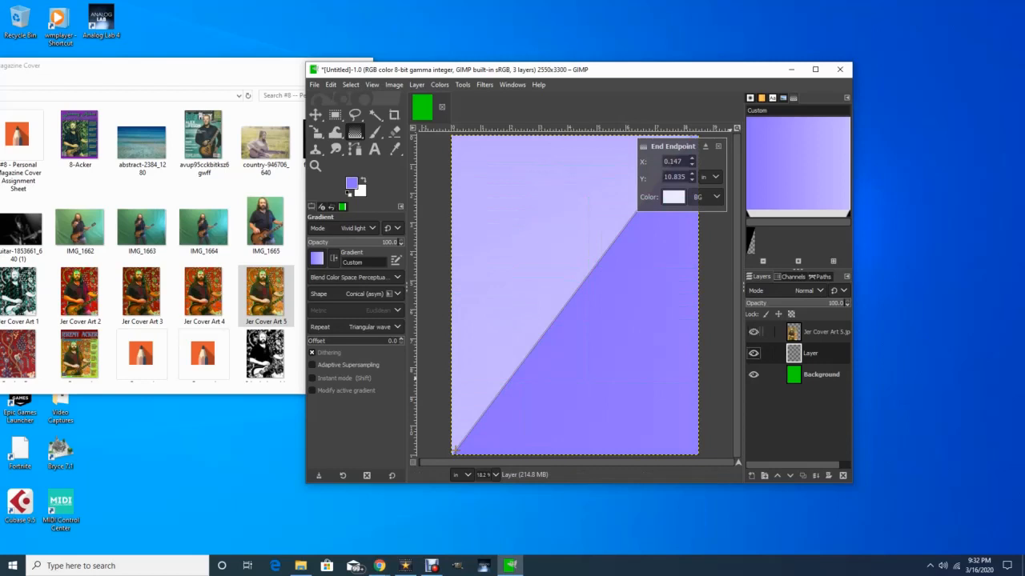
- Preview the conical gradient behind the artwork by showing the artwork layer, and discard that gradient
left_click(753, 332)
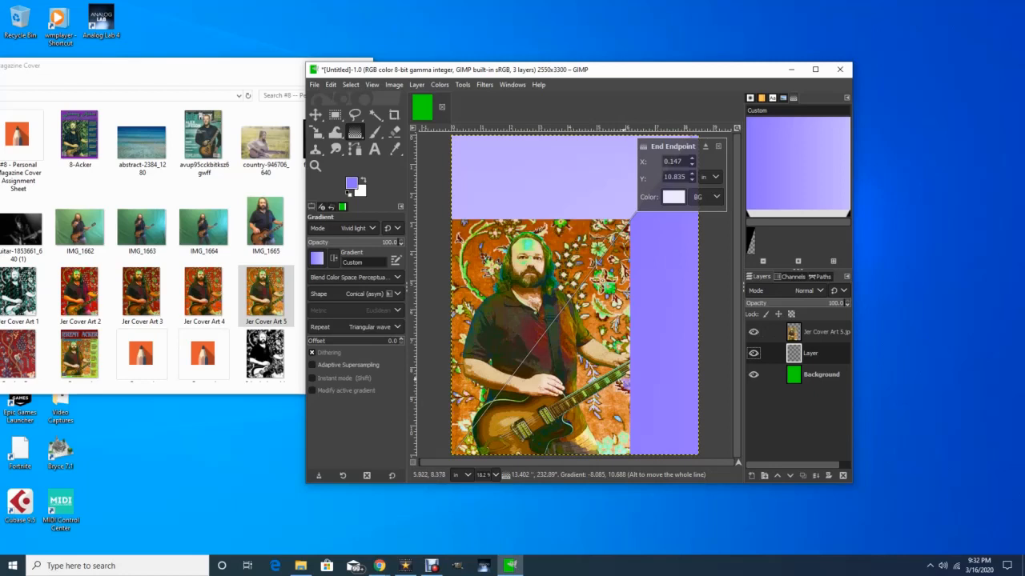
key("Escape")
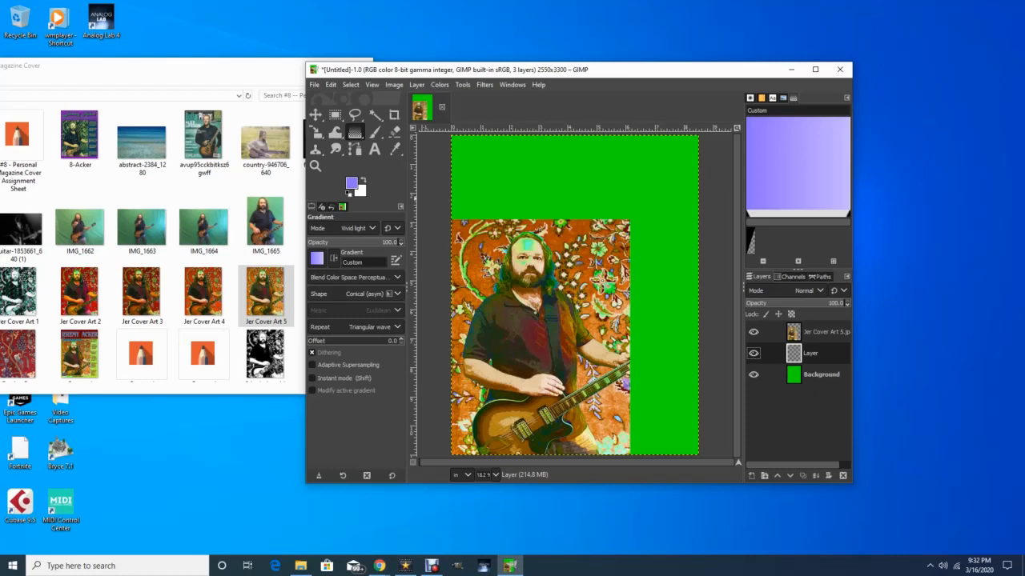
- Set the gradient's blend color space to Linear RGB and its shape to Spiral (clockwise)
left_click(356, 277)
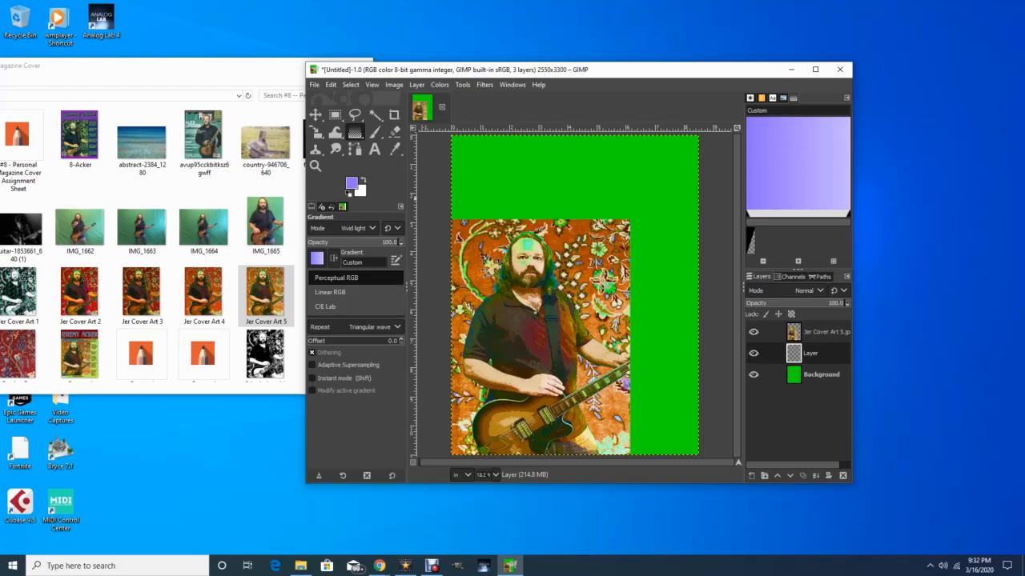
left_click(329, 293)
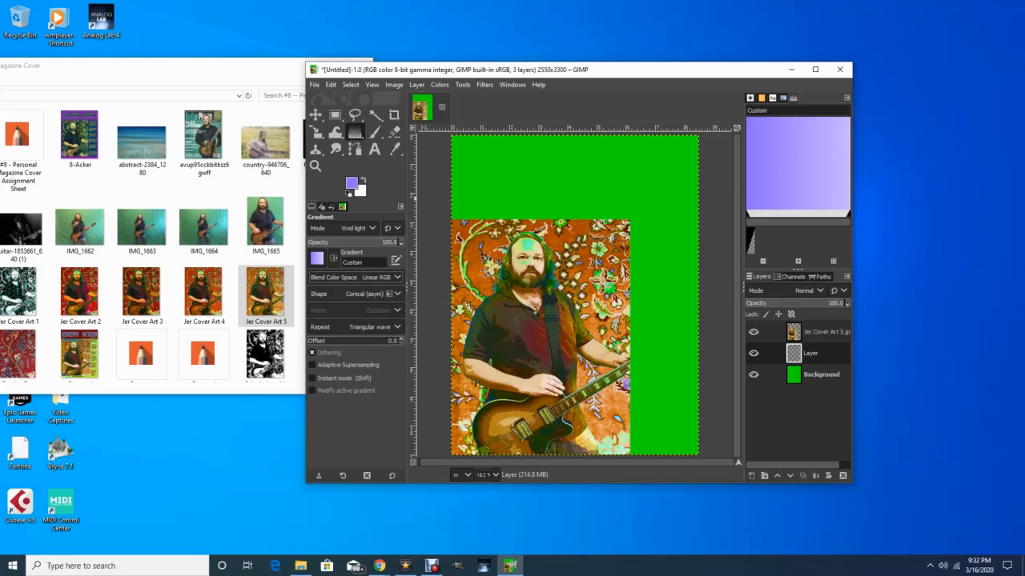
left_click(360, 294)
key("Down")
key("Down")
key("Down")
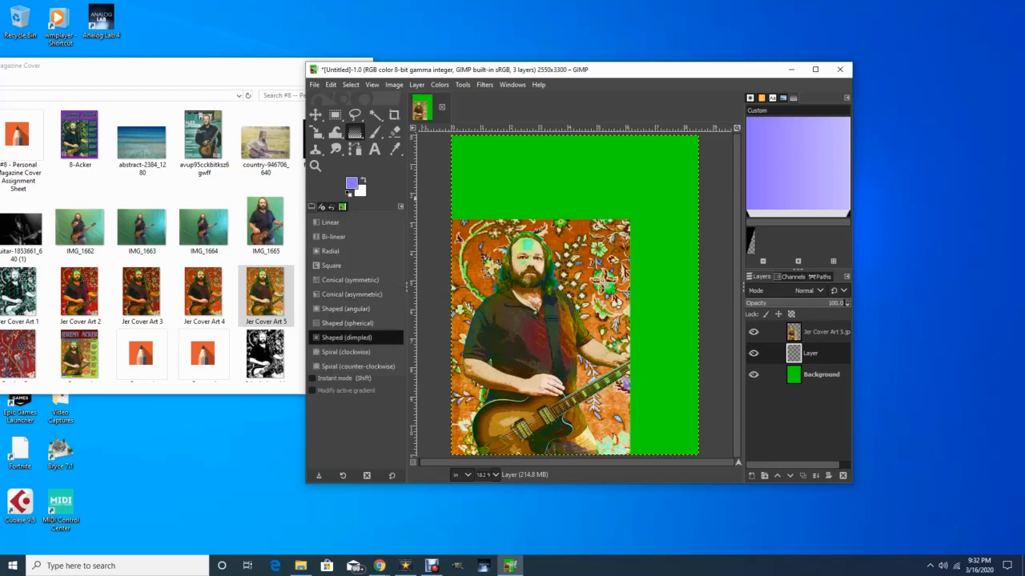
key("Return")
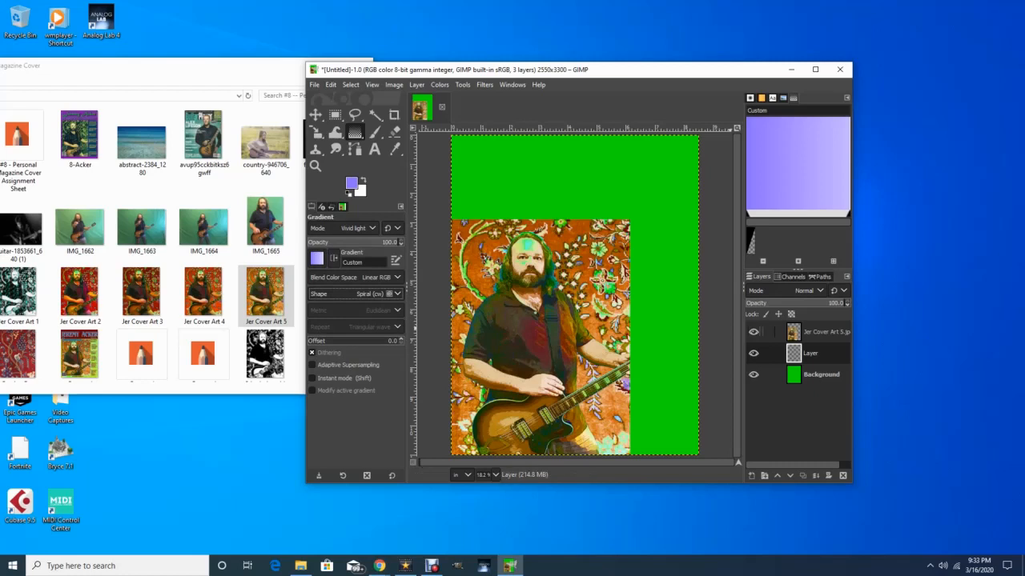
- Hide the artwork layer and try a spiral gradient from the page's upper-left corner to its lower-right corner, then discard it
left_click(753, 332)
left_click_drag(456, 139, 685, 444)
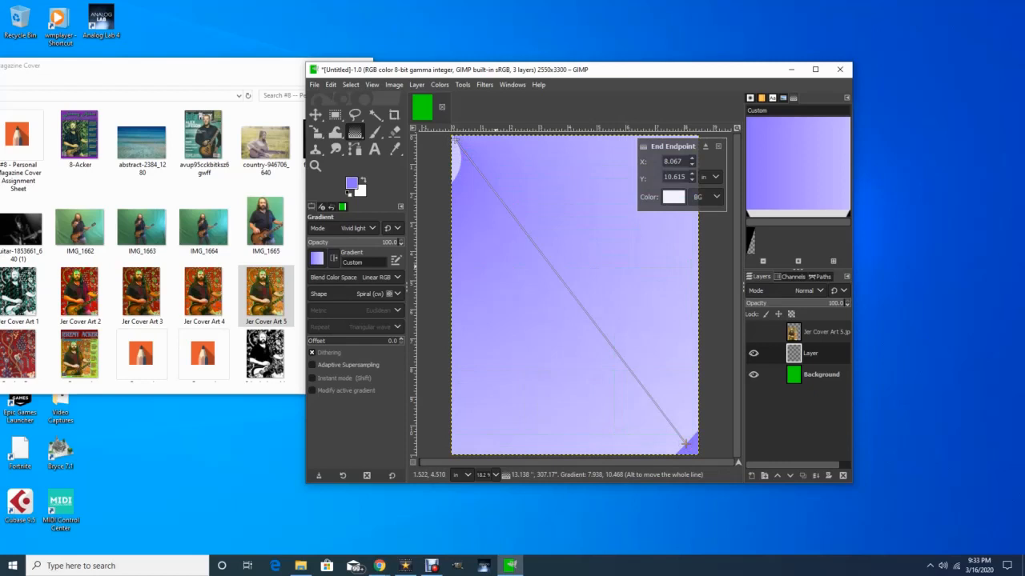
key("Escape")
- Try a spiral gradient from the page's upper right edge toward the lower left, compare it with the artwork shown, and discard it
left_click_drag(698, 213, 472, 353)
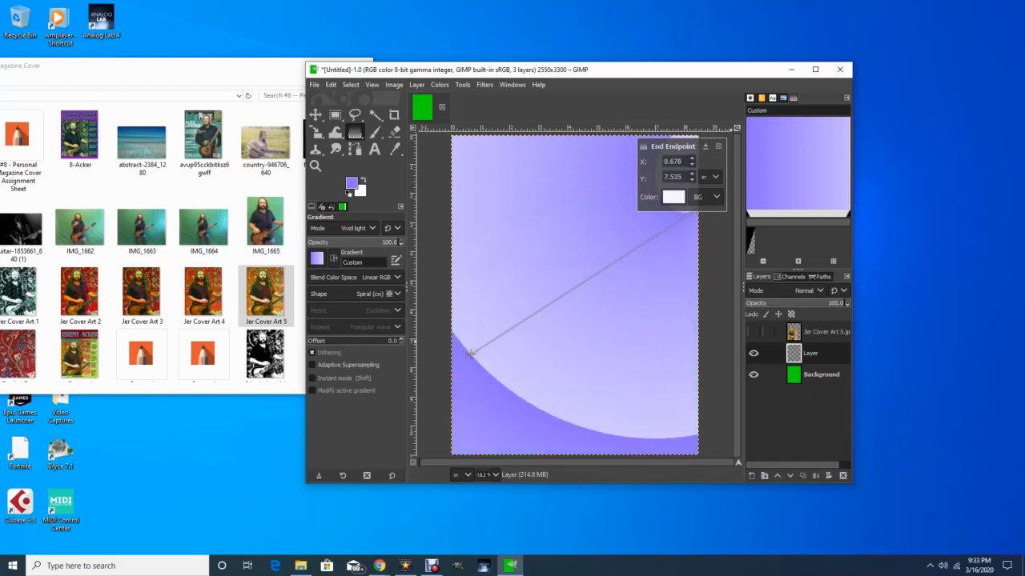
left_click(753, 331)
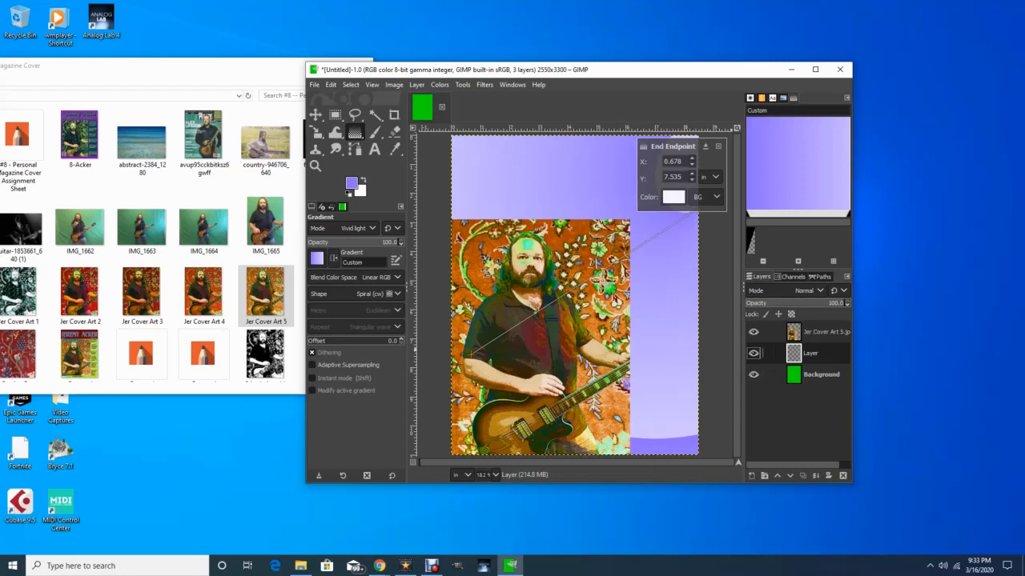
left_click(754, 353)
left_click(753, 353)
key("Escape")
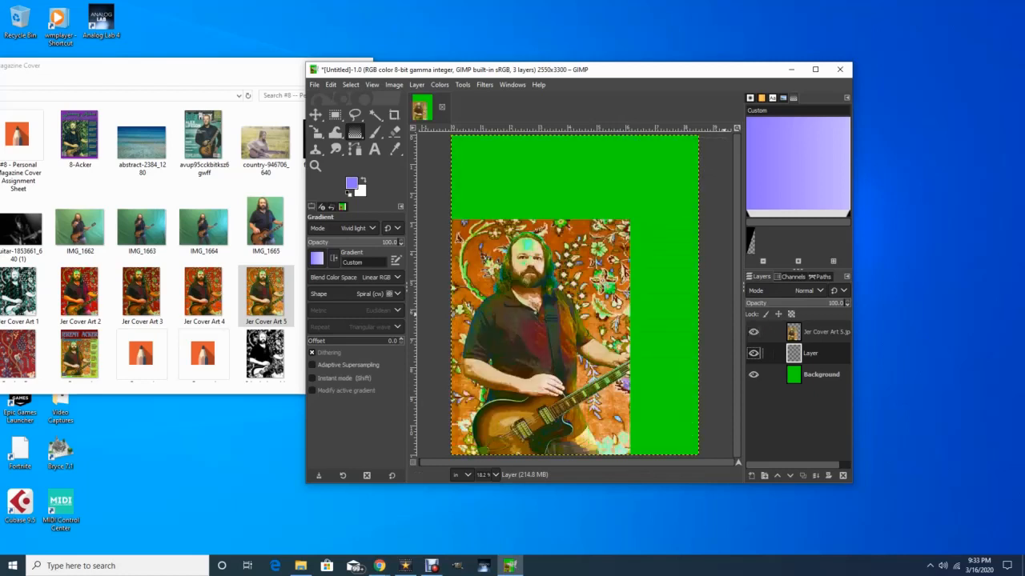
- Hide the artwork layer and set the gradient's blend color space to CIE Lab and its shape to Shaped (spherical)
left_click(754, 332)
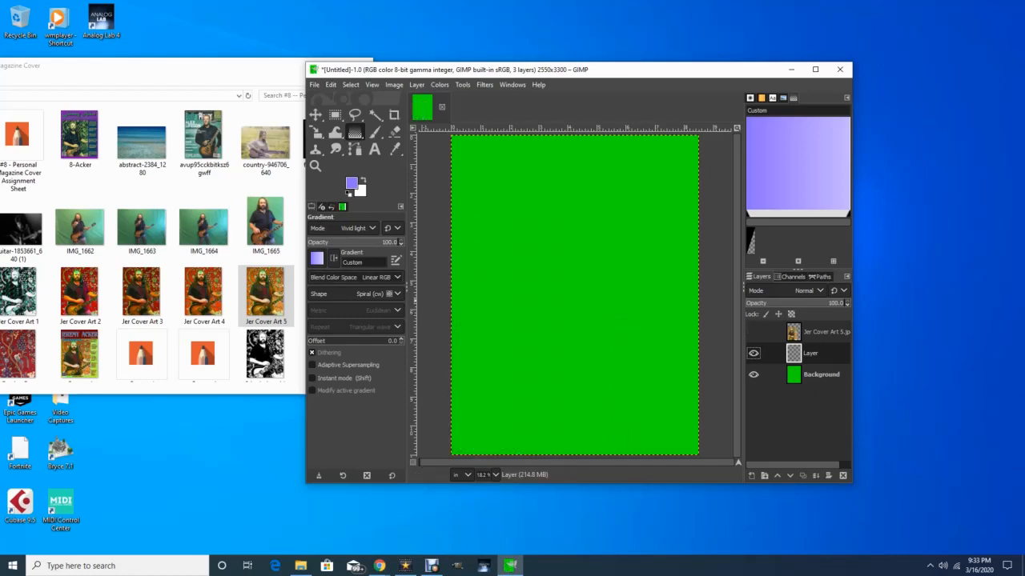
left_click(380, 277)
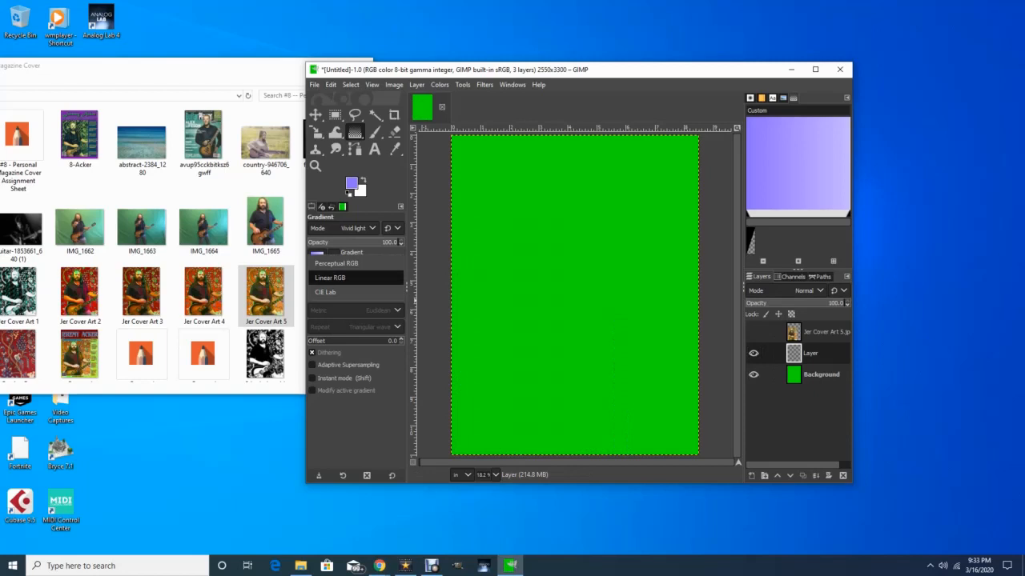
left_click(325, 292)
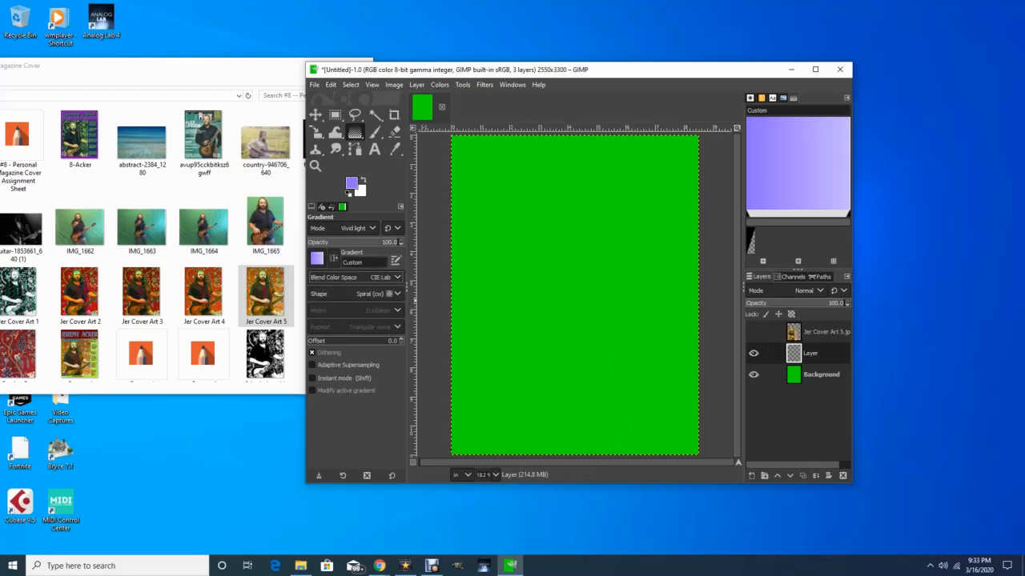
left_click(353, 293)
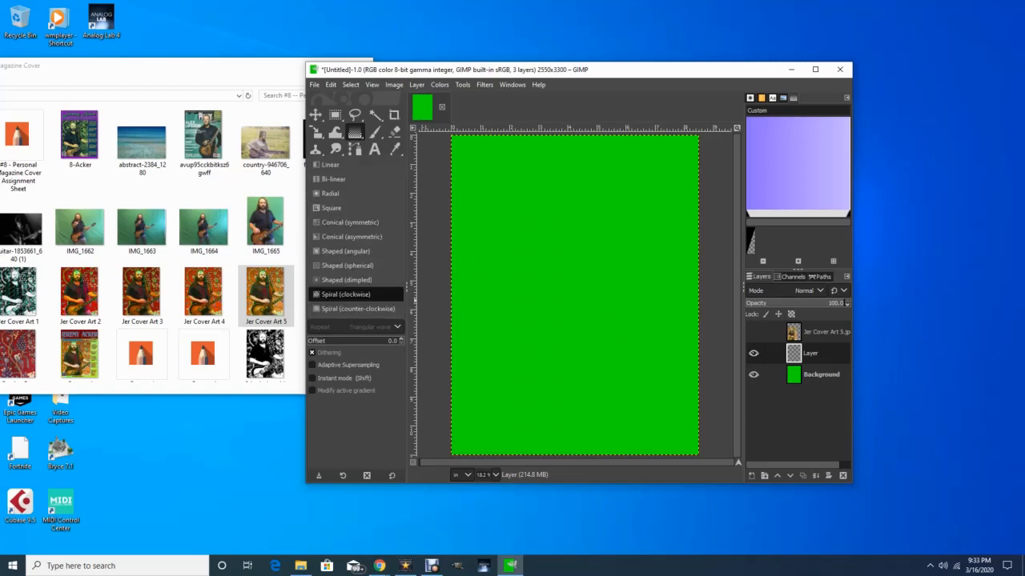
key("Down")
key("Up")
key("Up")
key("Up")
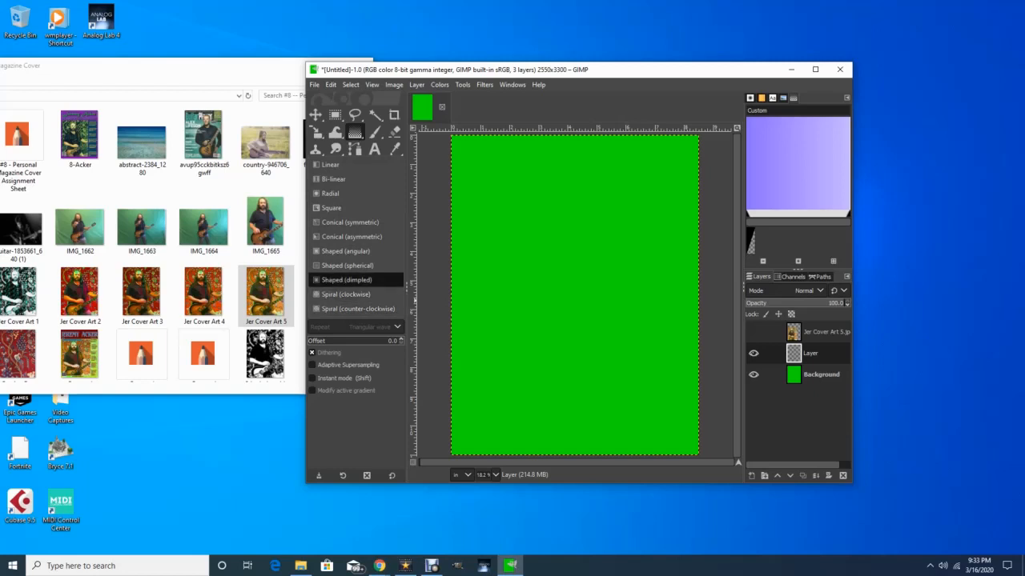
key("Return")
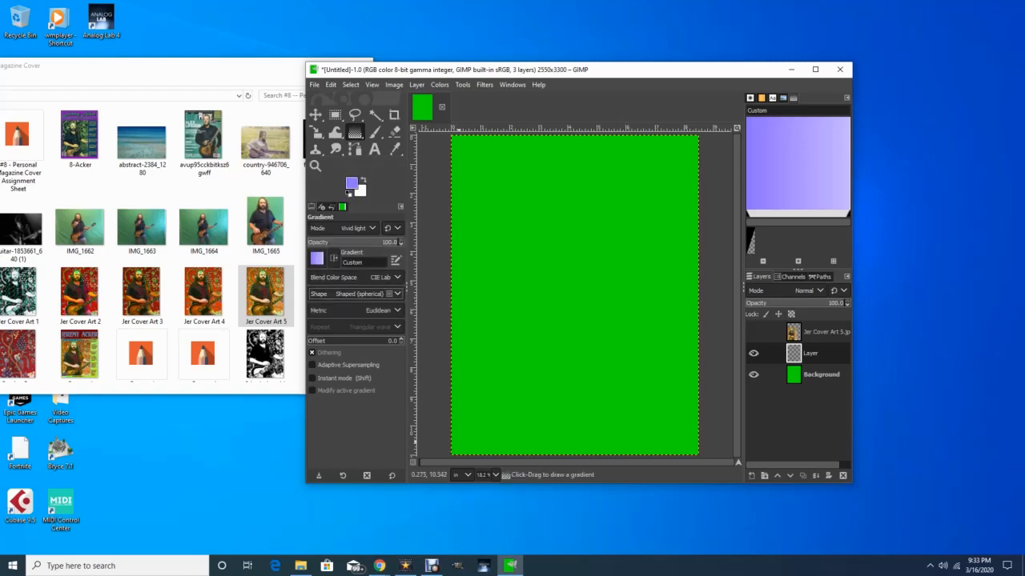
- Try the spherical gradient diagonally across the page, once as set and once with the mode changed to Normal, discarding both
left_click_drag(460, 442, 647, 190)
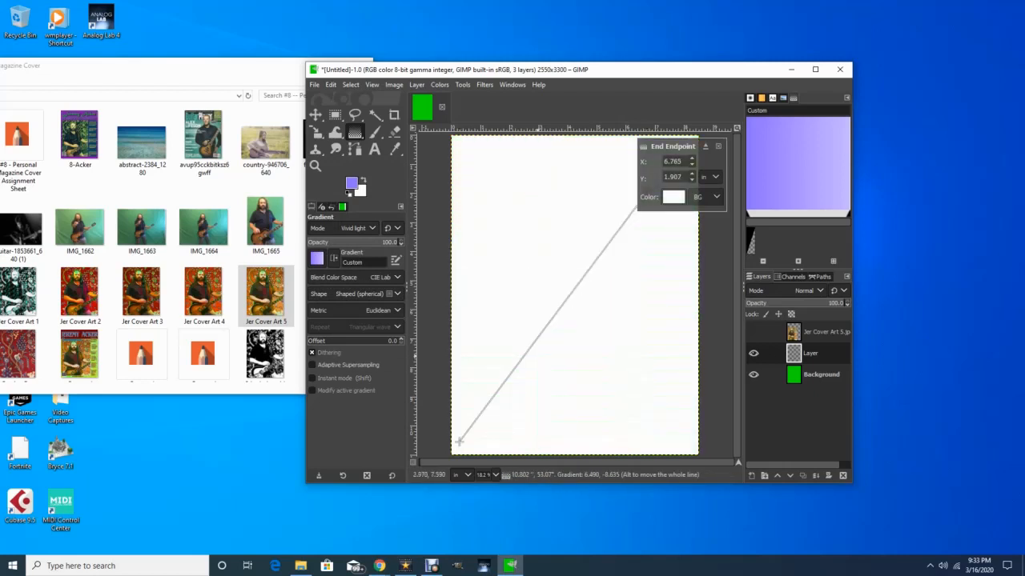
key("Escape")
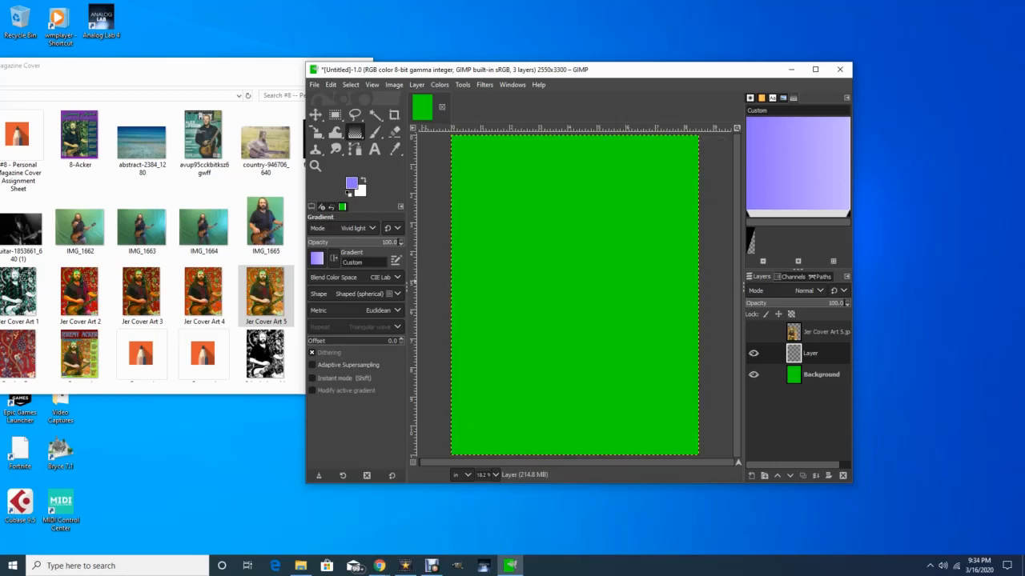
left_click(361, 228)
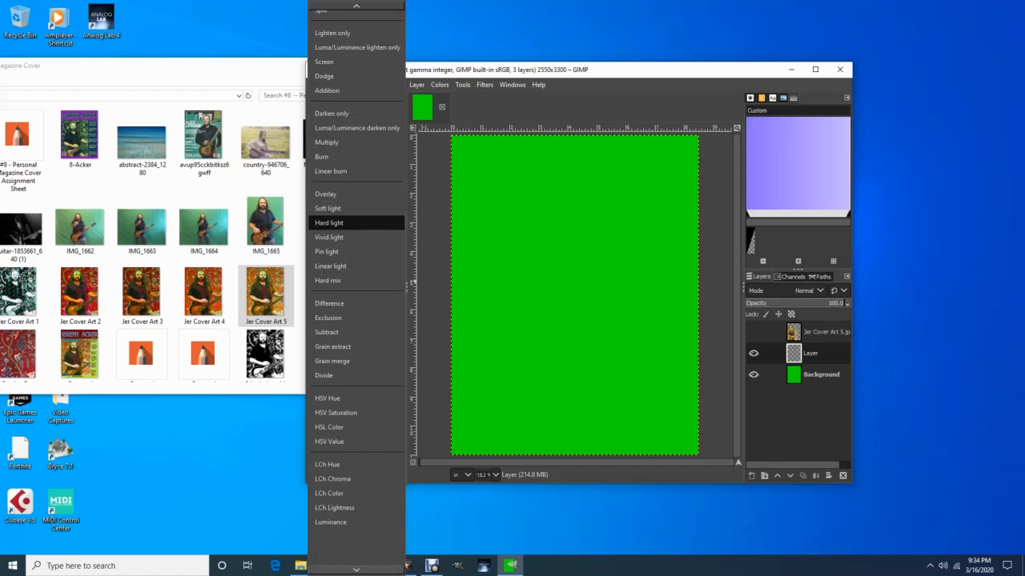
left_click(328, 16)
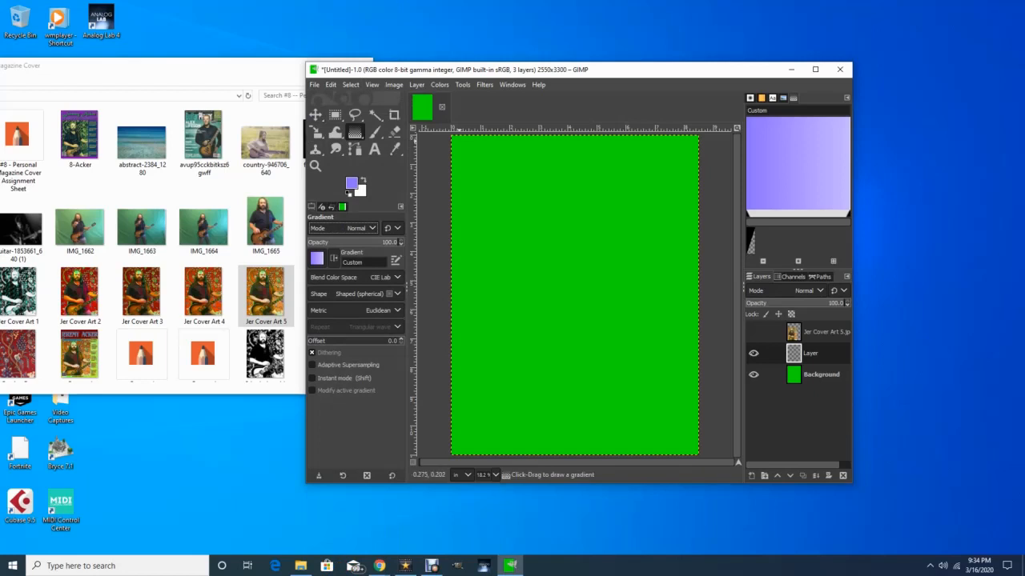
left_click_drag(459, 141, 652, 409)
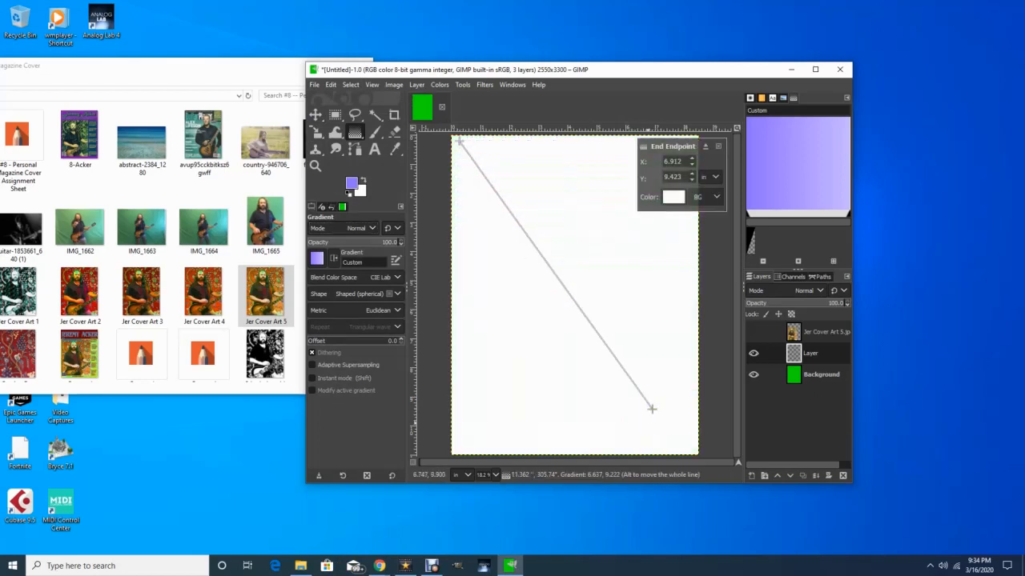
key("Escape")
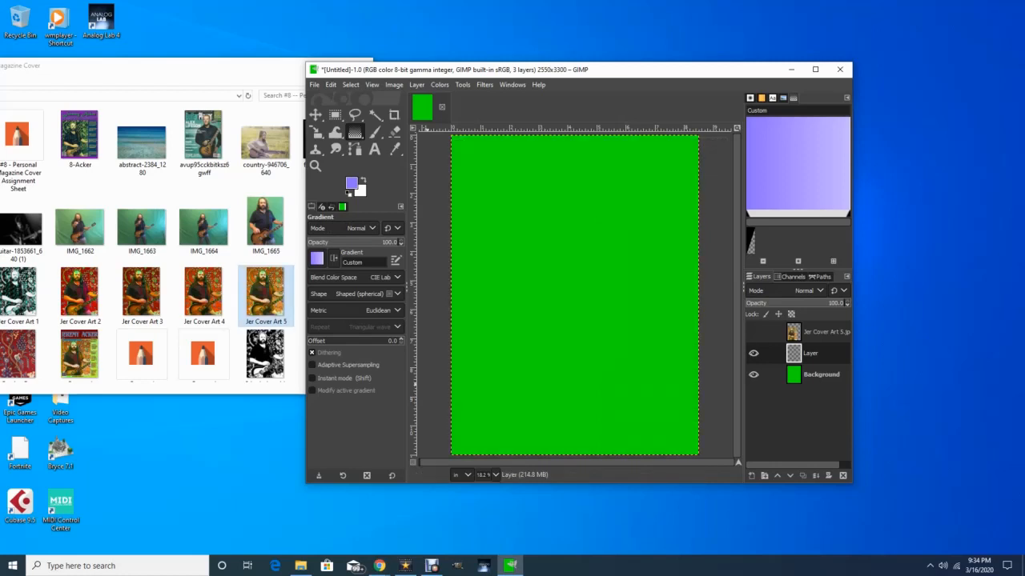
- Set the blend color space to Perceptual RGB and draw the gradient from the page's upper-left corner toward the lower right
left_click(356, 278)
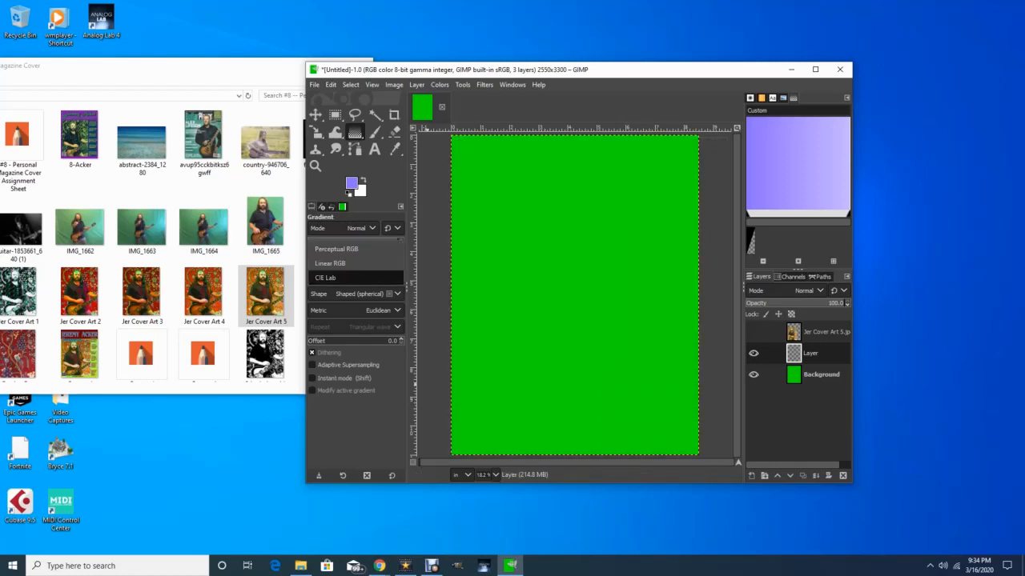
left_click(344, 247)
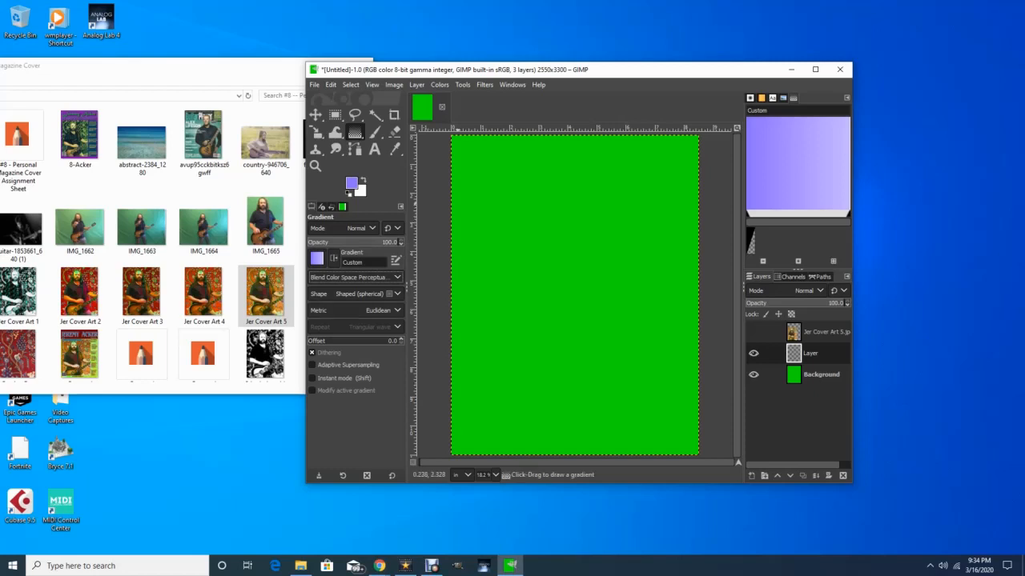
left_click_drag(455, 140, 658, 412)
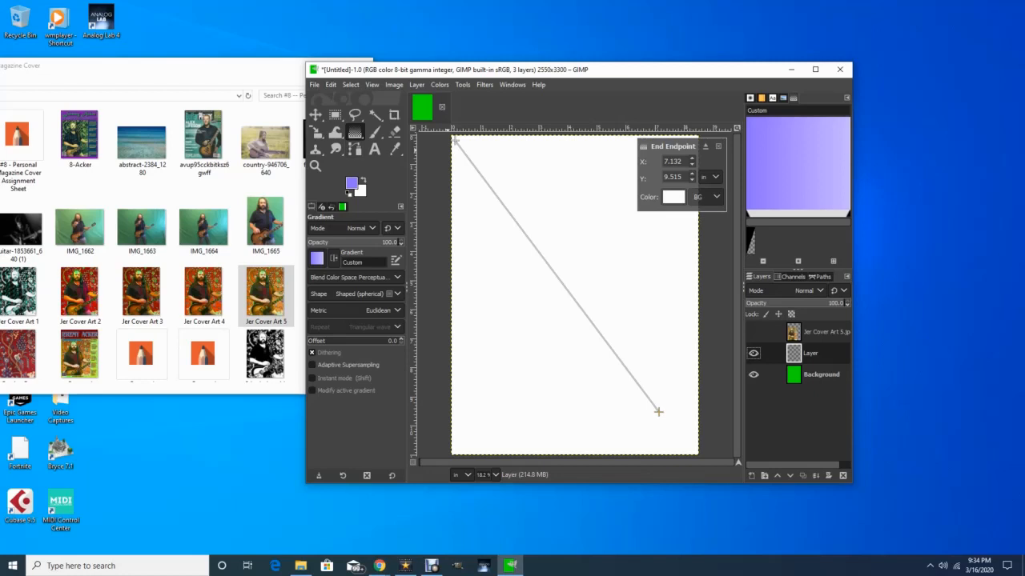
- Choose the FG to BG (HSV counter-clockwise) gradient and commit the pending gradient to the layer
left_click(317, 259)
left_click(317, 258)
left_click(317, 259)
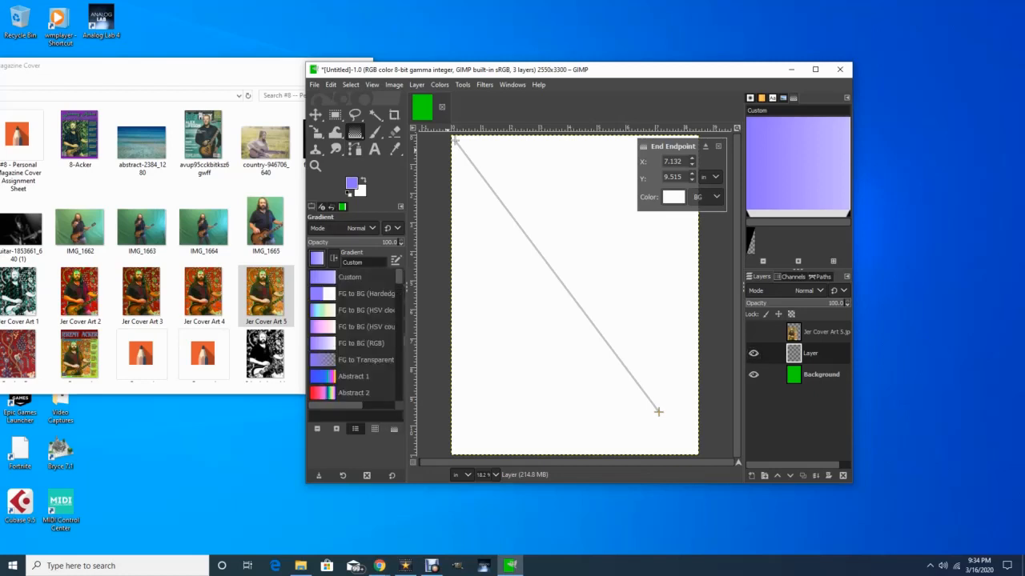
left_click(322, 328)
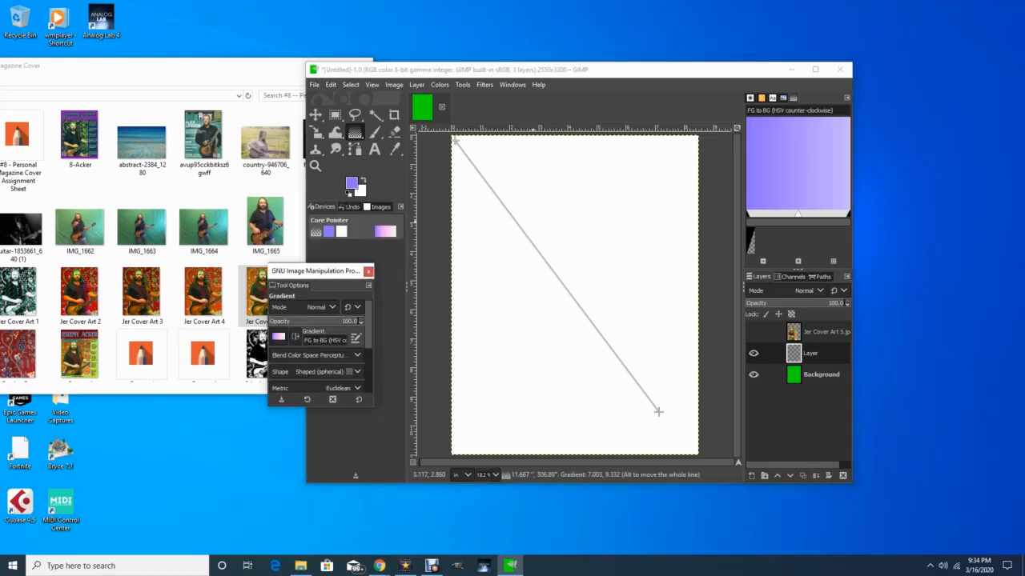
left_click(682, 151)
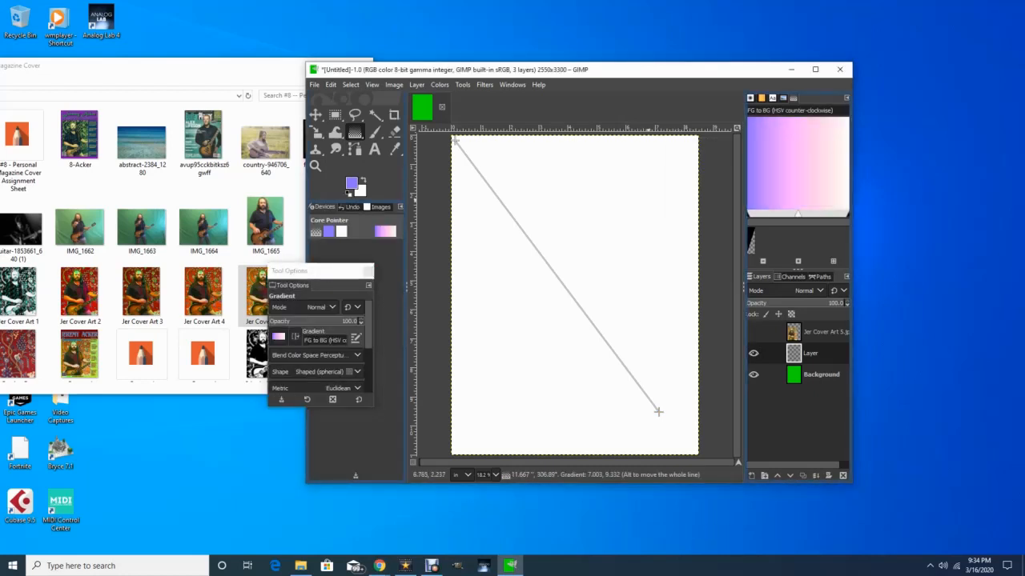
key("Return")
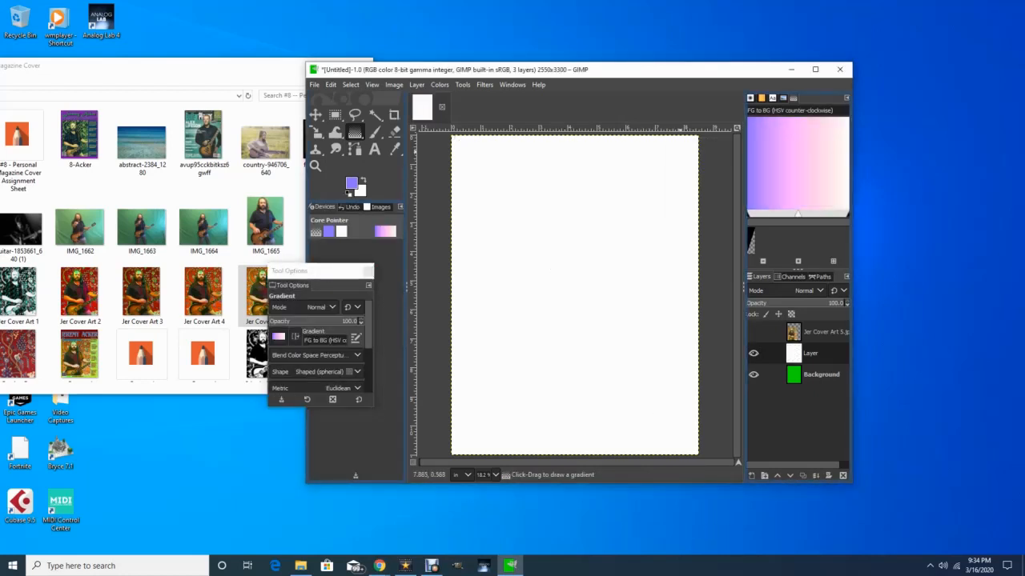
- Draw the gradient from the page's upper-right corner to just below its lower-left edge and show the artwork layer over it
left_click_drag(680, 152, 470, 467)
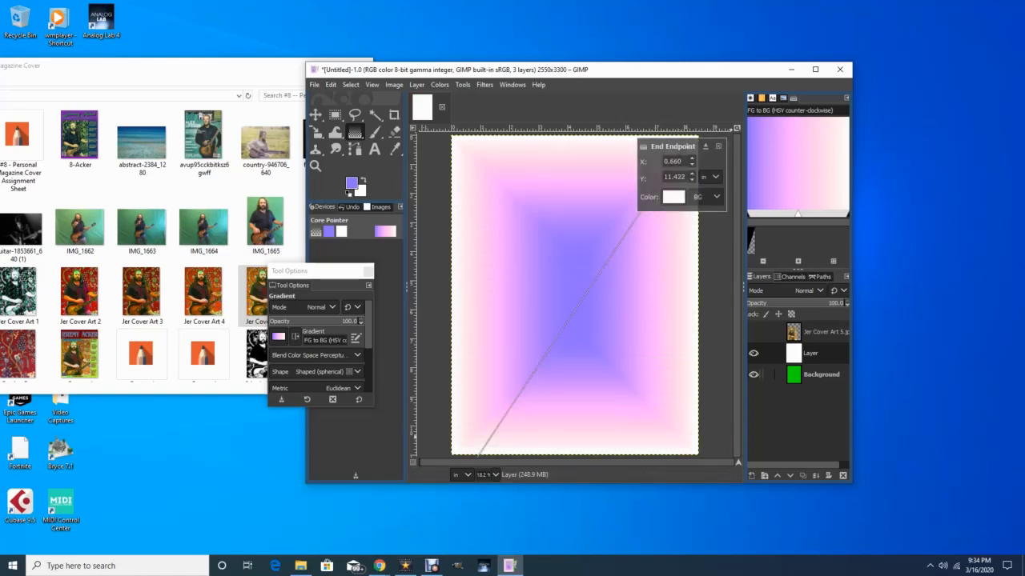
left_click(754, 331)
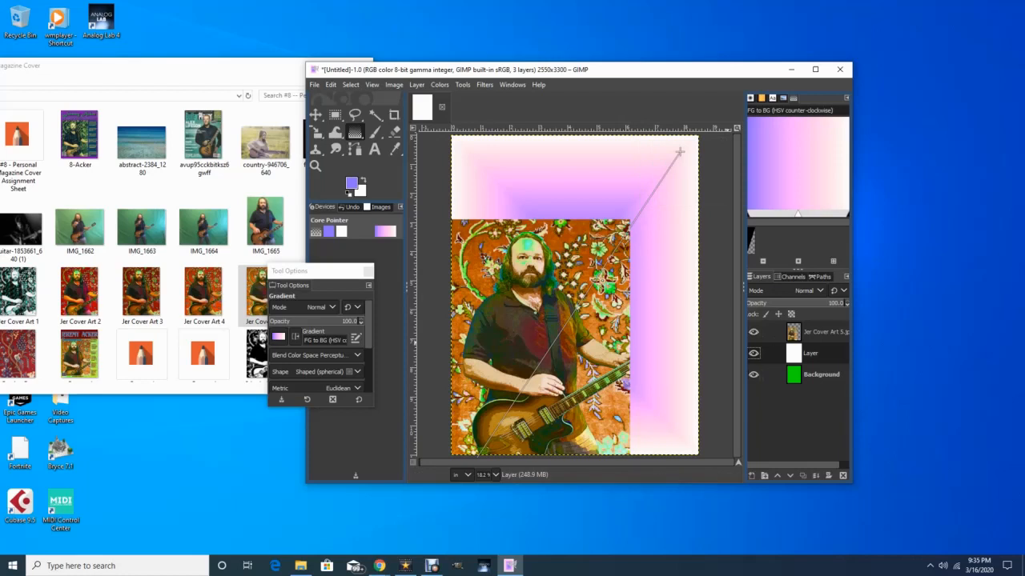
left_click(753, 331)
left_click(753, 332)
- Move the green Background layer above the gradient layer
left_click(807, 375)
left_click_drag(807, 374, 817, 353)
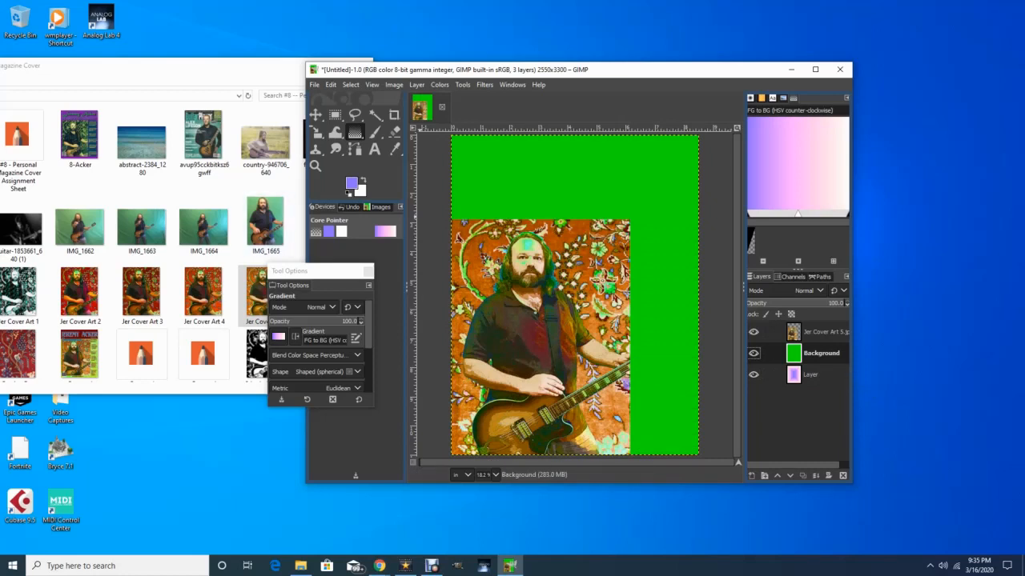
- Try clearing the Background layer's area from the artwork's upper edge down across the full page width, then undo the clearing
left_click(335, 115)
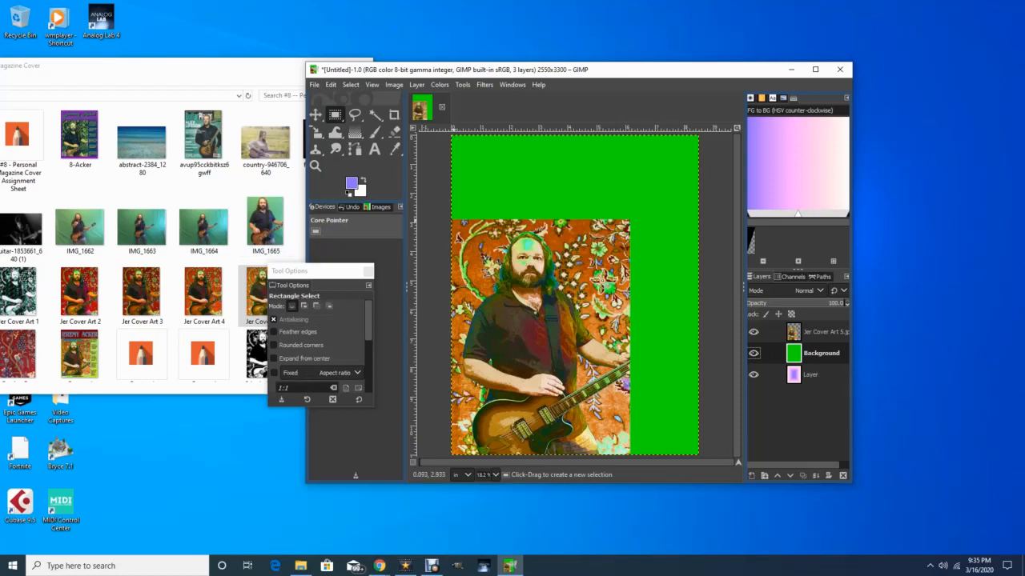
left_click_drag(453, 220, 707, 456)
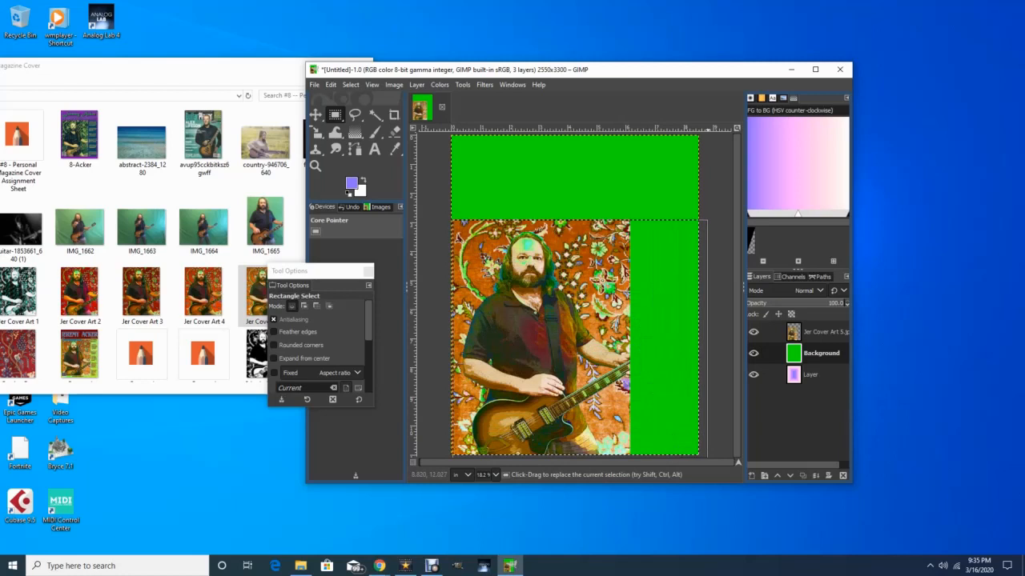
key("Delete")
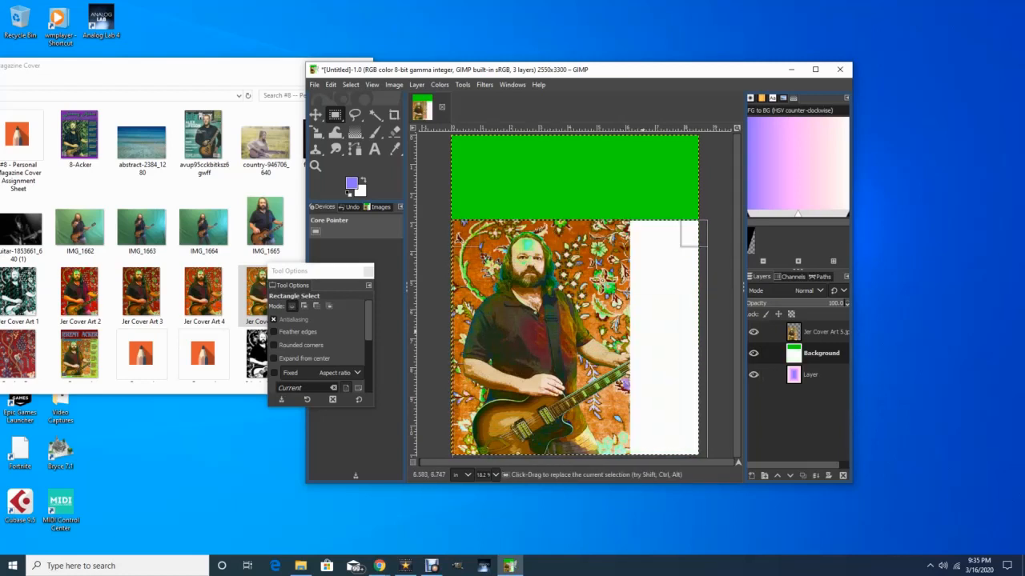
key("ctrl+z")
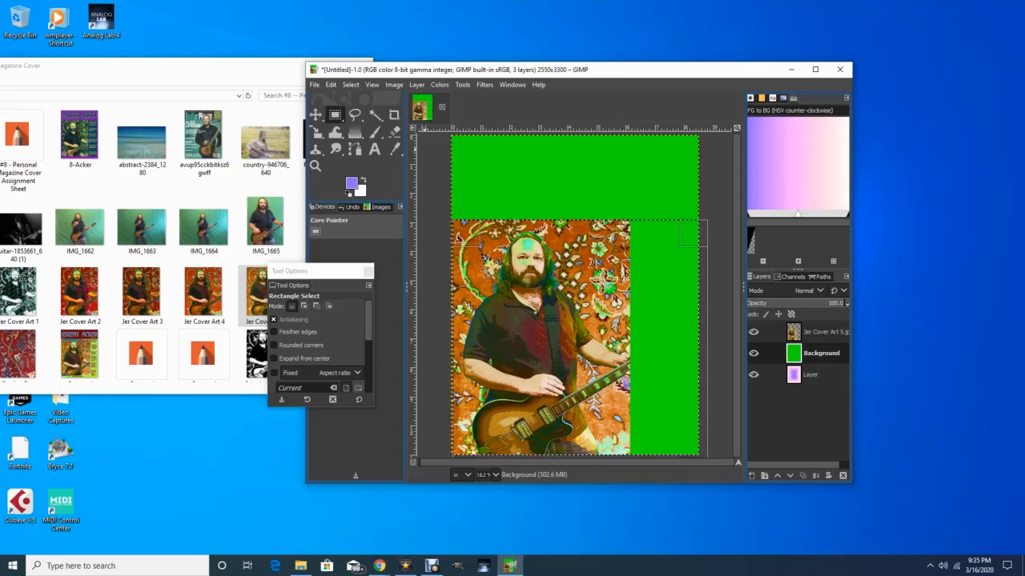
- Clear a full-width rectangle above the artwork on the Background layer and remove the selection
left_click_drag(451, 135, 700, 216)
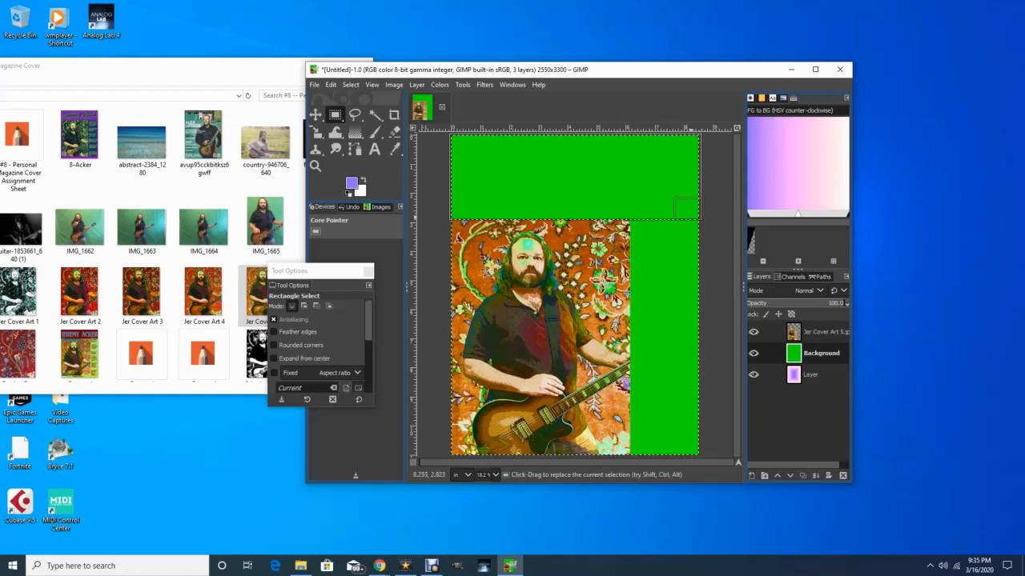
key("Delete")
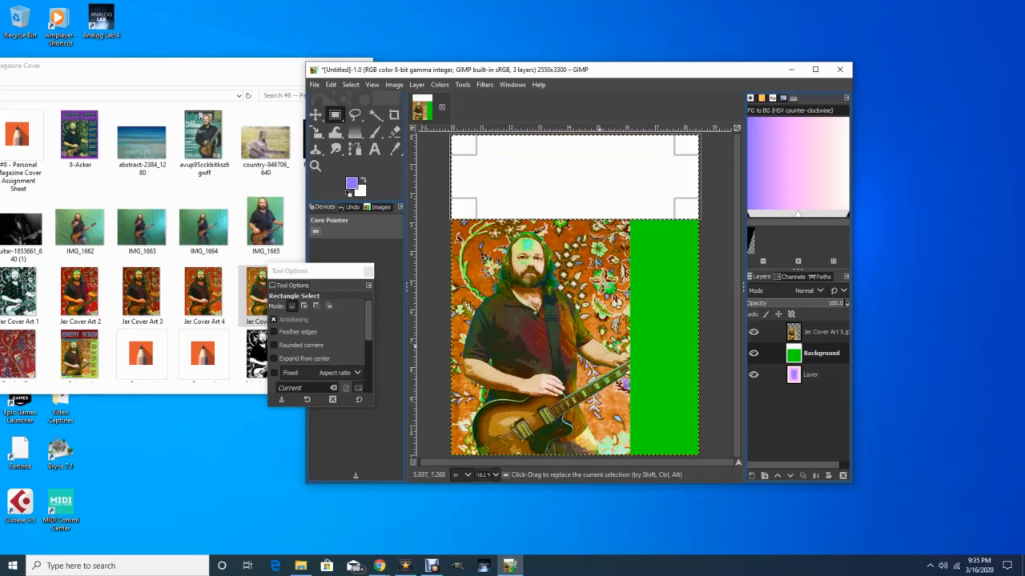
key("shift+ctrl+a")
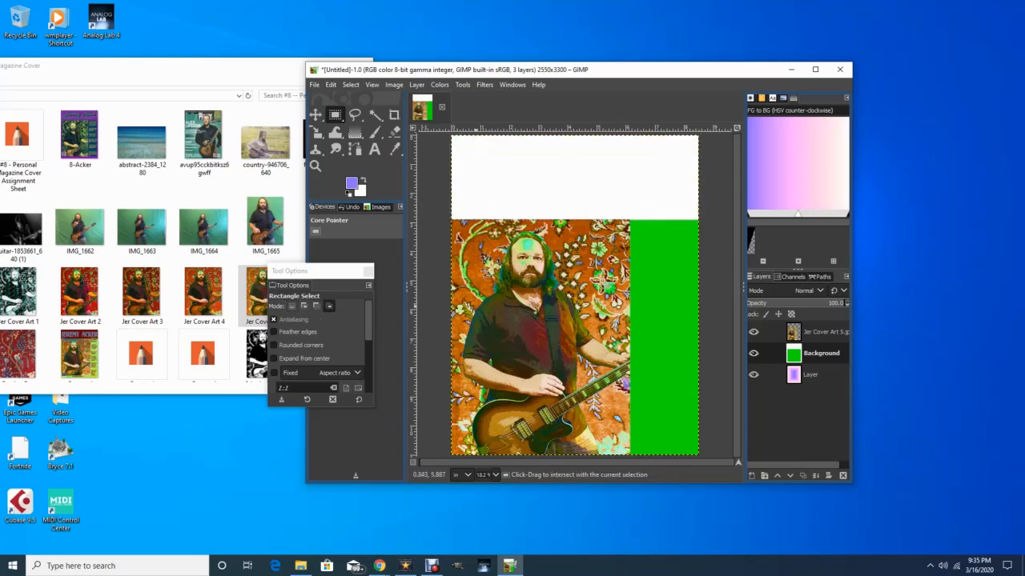